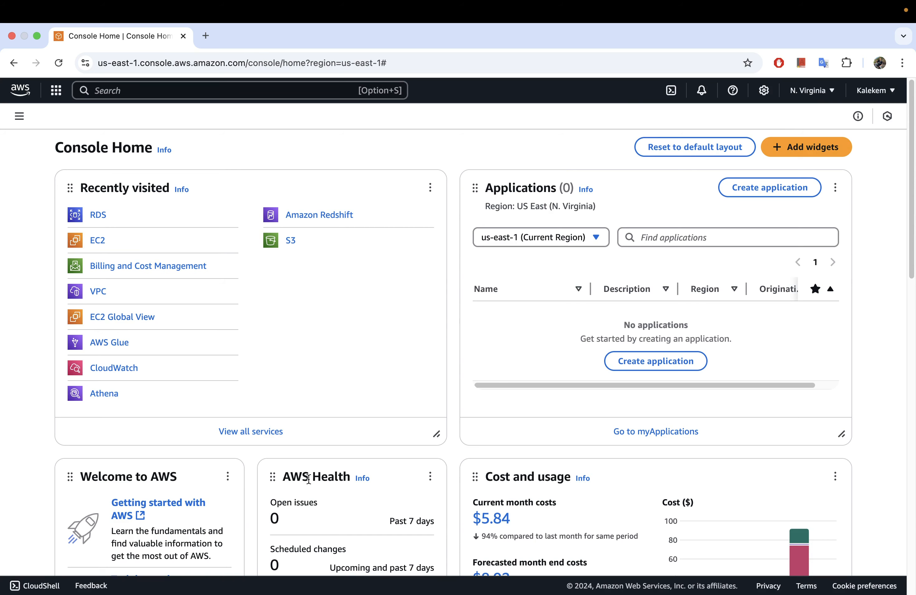
# Search the web for "aws sign up" in a new browser tab
pyautogui.click(205, 36)
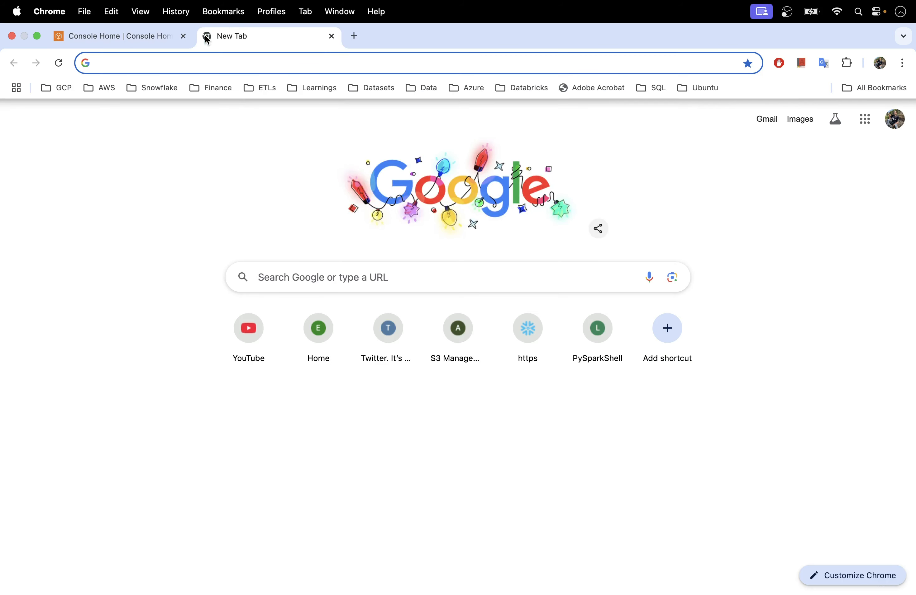
pyautogui.write('aws')
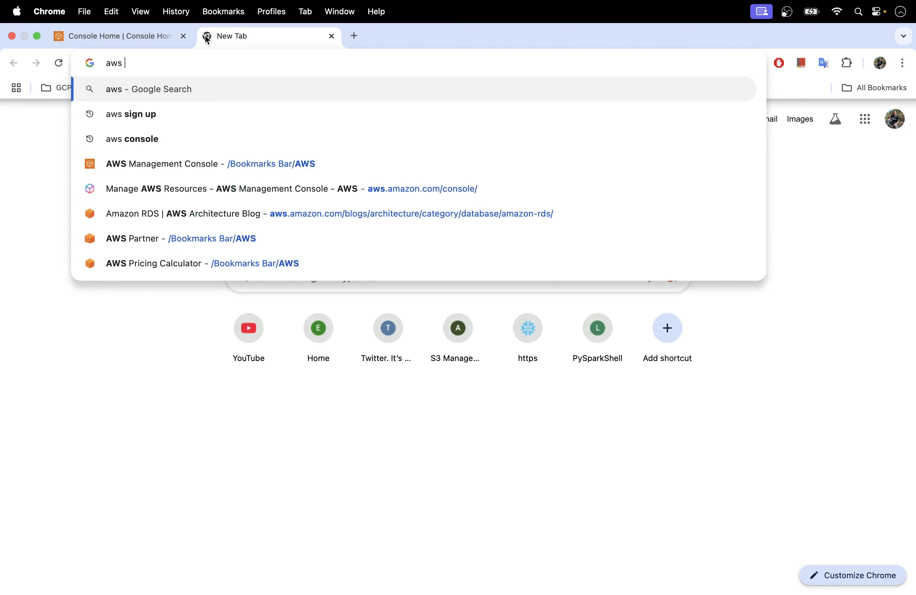
pyautogui.write(' sign up')
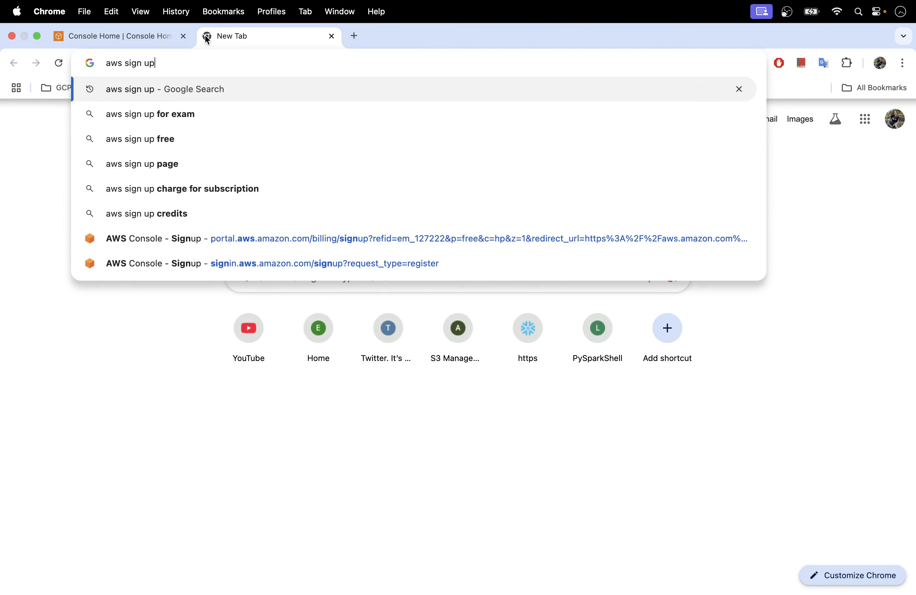
pyautogui.press('Return')
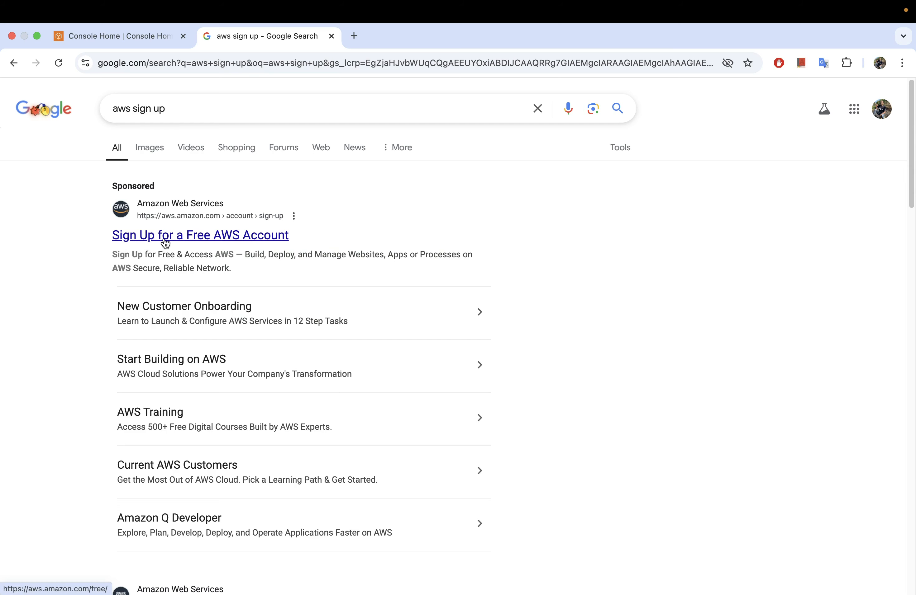
# Start creating a free AWS account from the sponsored sign-up result in a separate tab, and close both extra tabs
pyautogui.rightClick(231, 237)
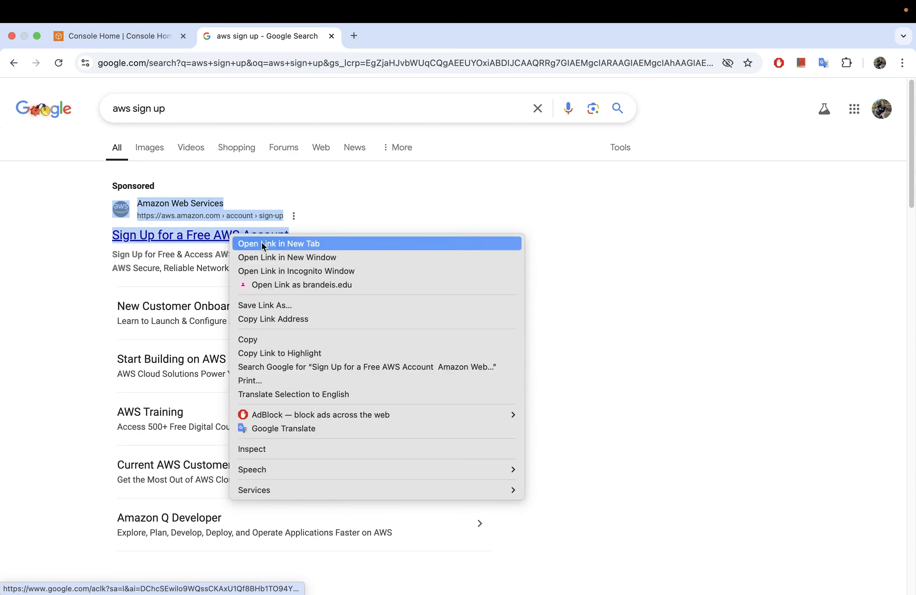
pyautogui.click(263, 245)
pyautogui.click(367, 36)
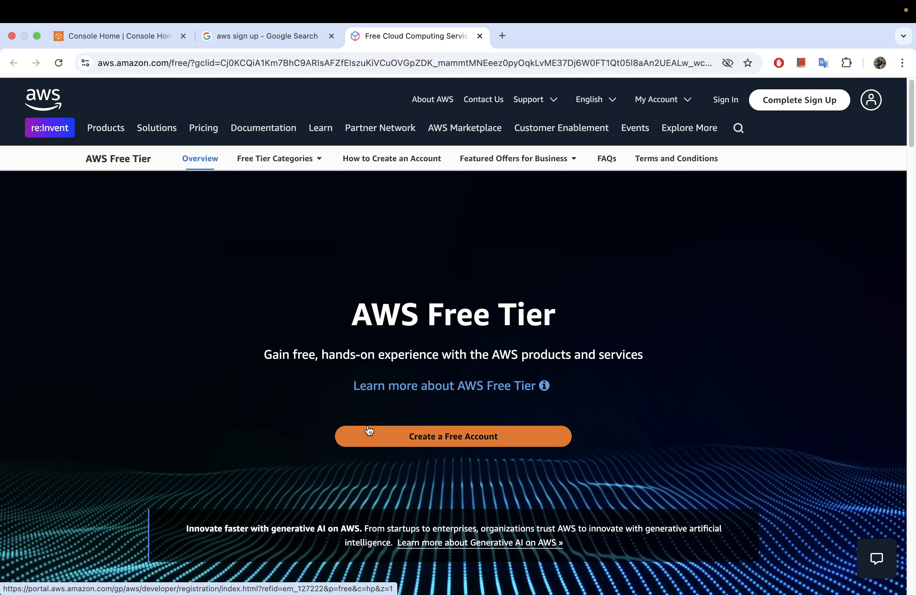
pyautogui.click(473, 439)
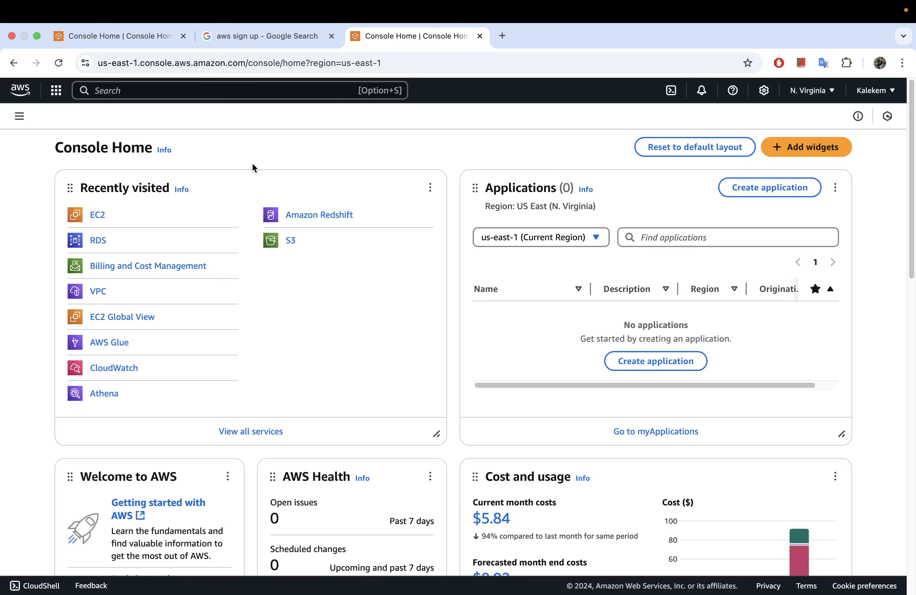
pyautogui.click(480, 37)
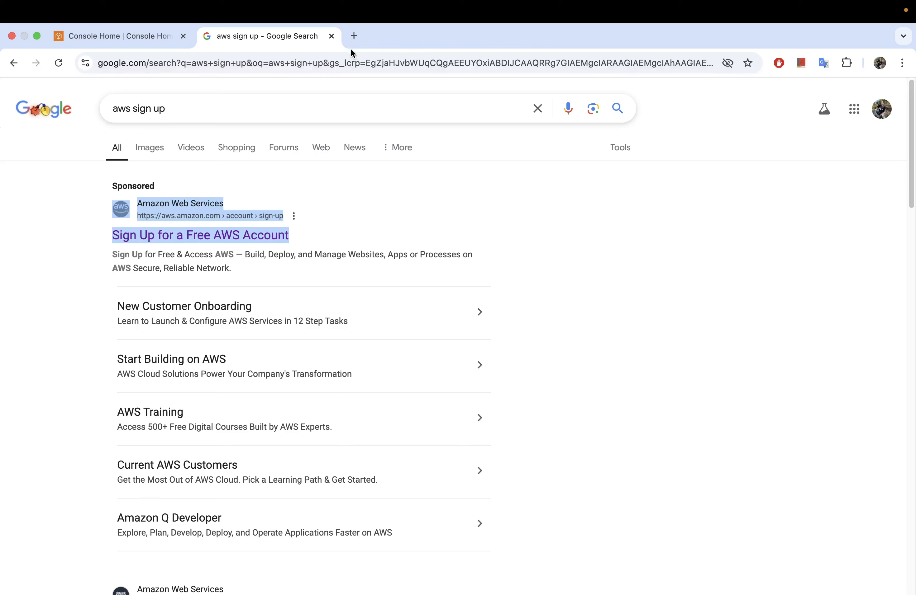
pyautogui.click(331, 36)
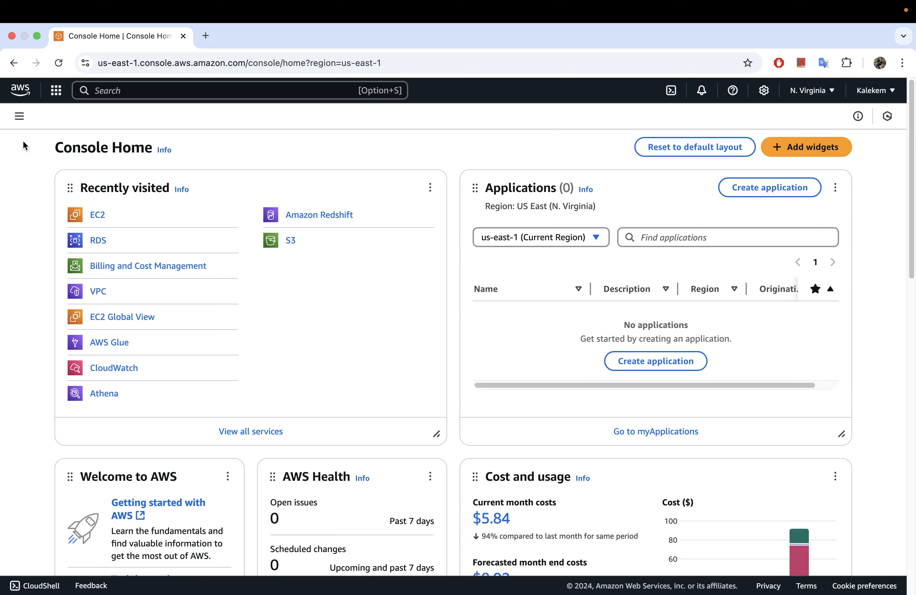
# Open the EC2 dashboard in a new tab from the Compute category of the full AWS services list
pyautogui.click(19, 118)
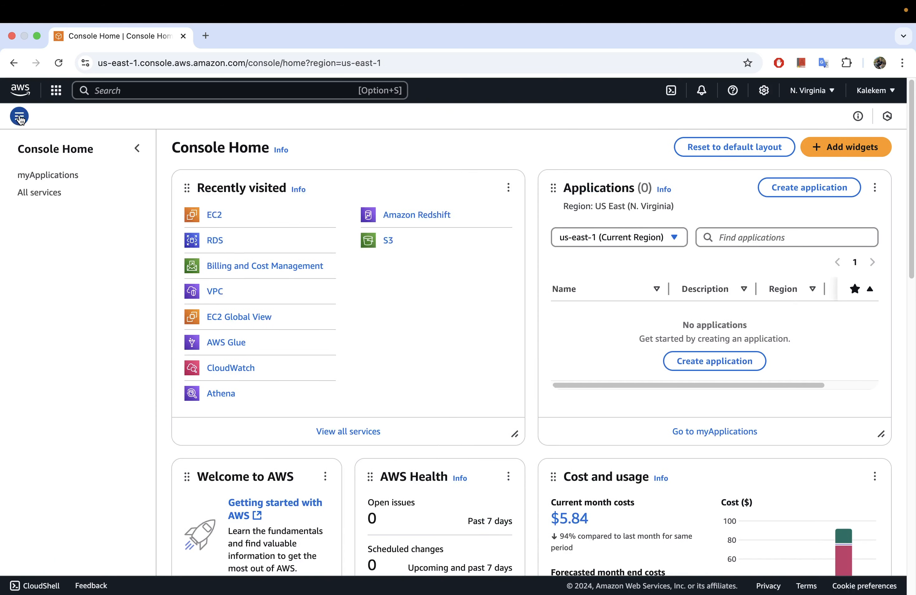
pyautogui.click(37, 194)
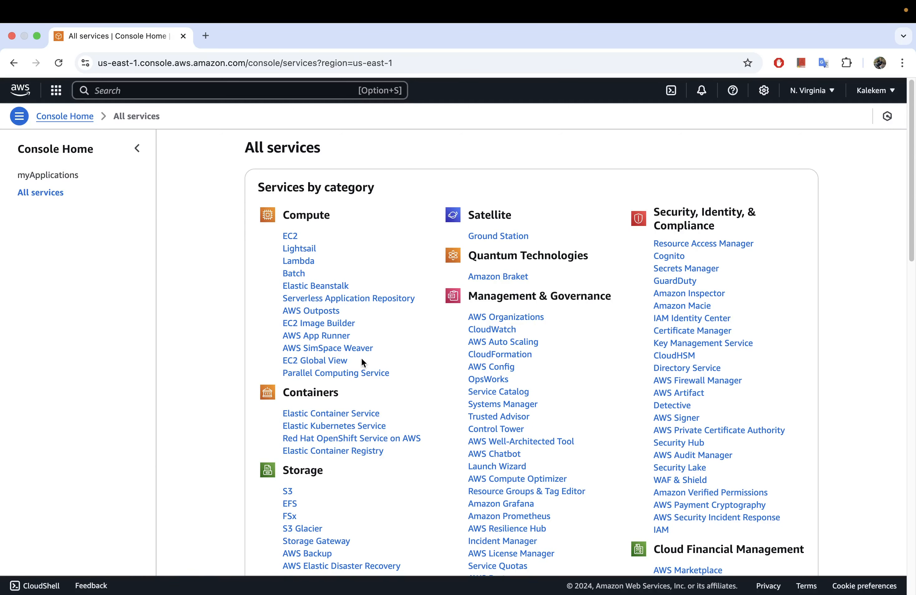
pyautogui.scroll(-1, 403, 337)
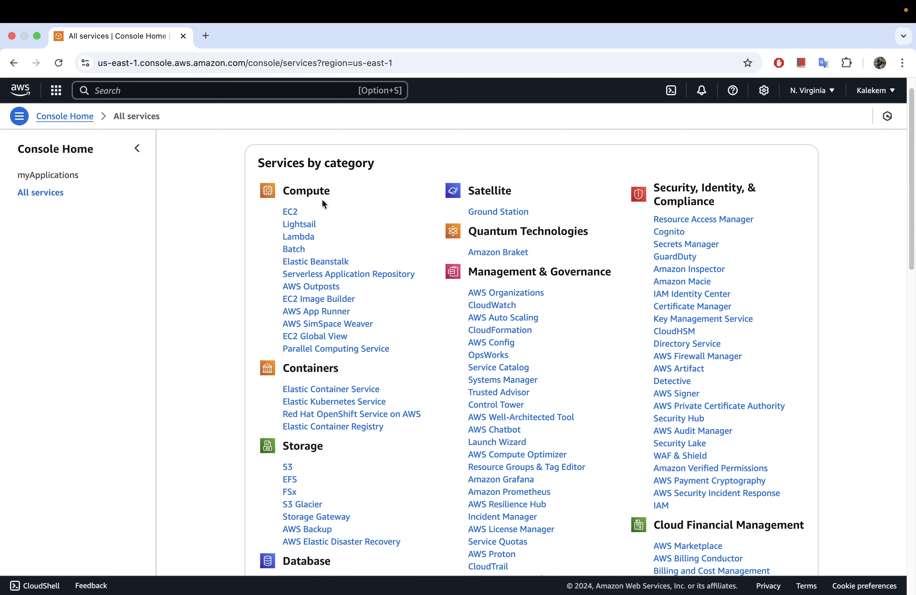
pyautogui.rightClick(292, 213)
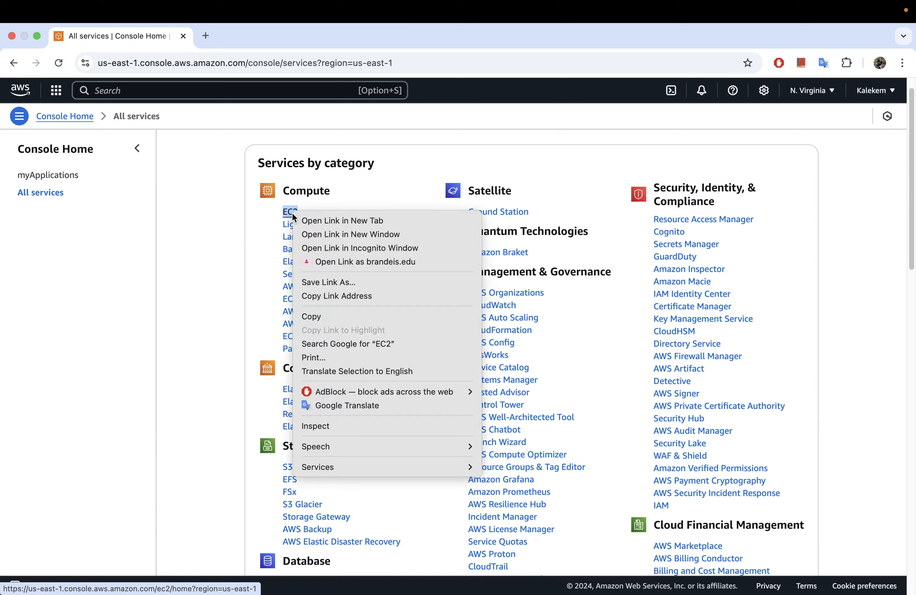
pyautogui.click(318, 219)
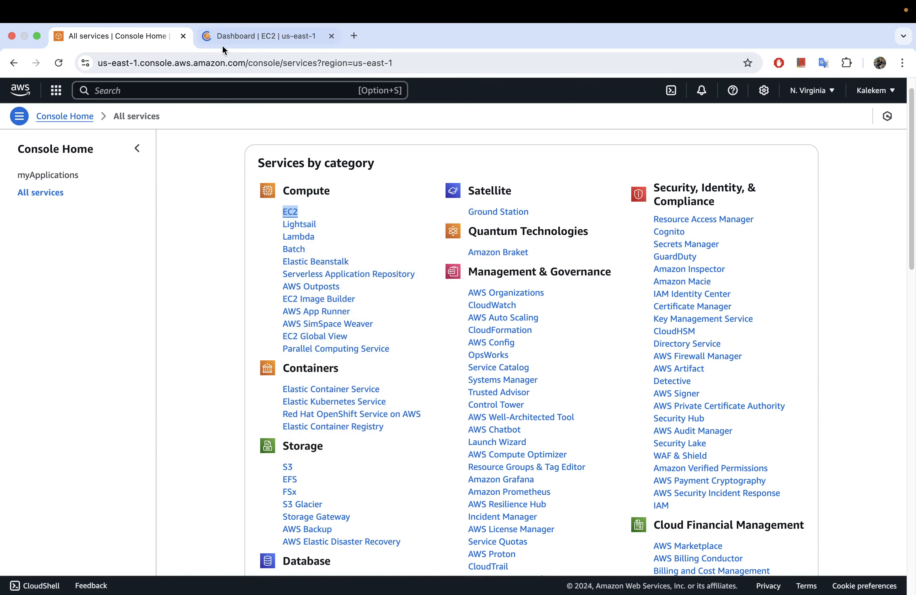
pyautogui.click(235, 35)
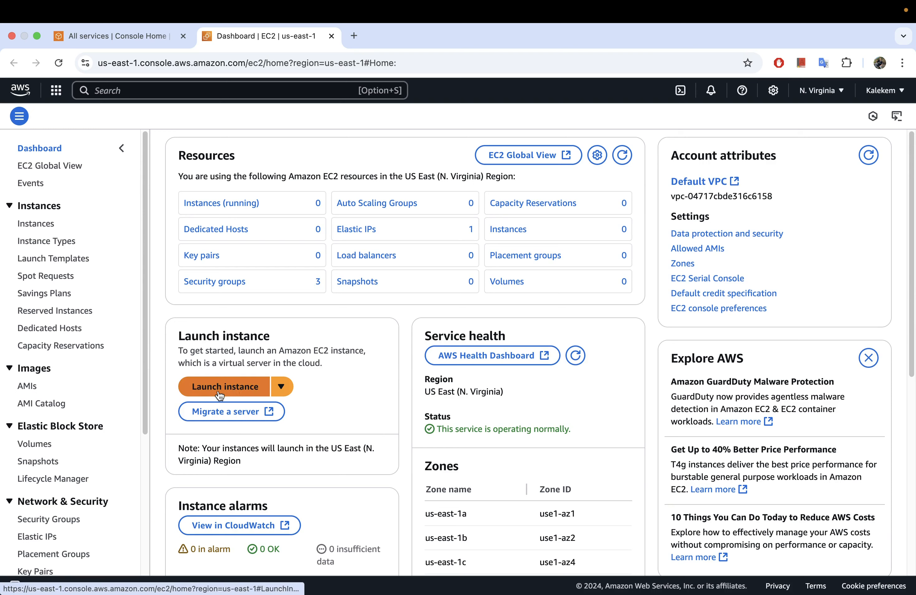
# Start launching an EC2 instance and name it UbuntuVM
pyautogui.click(228, 388)
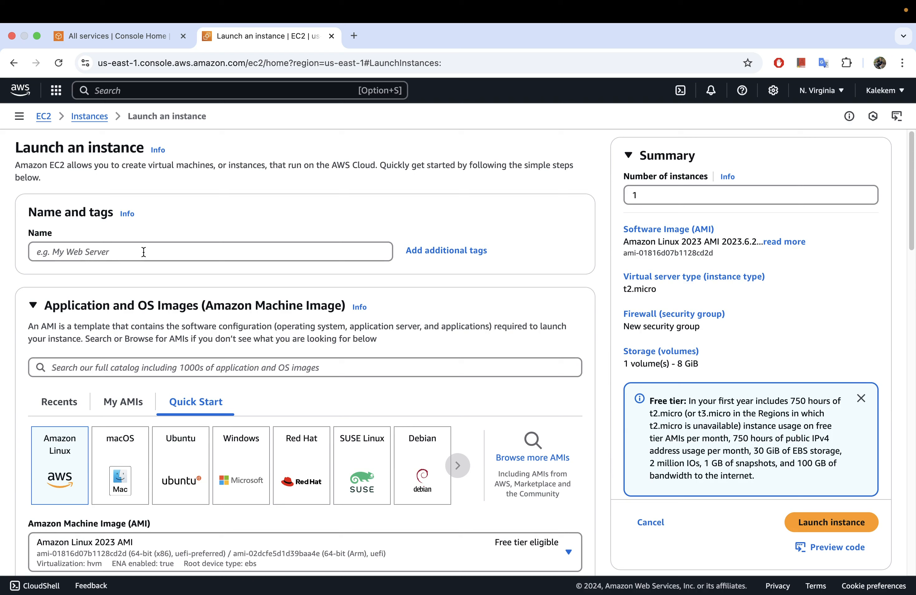
pyautogui.click(88, 252)
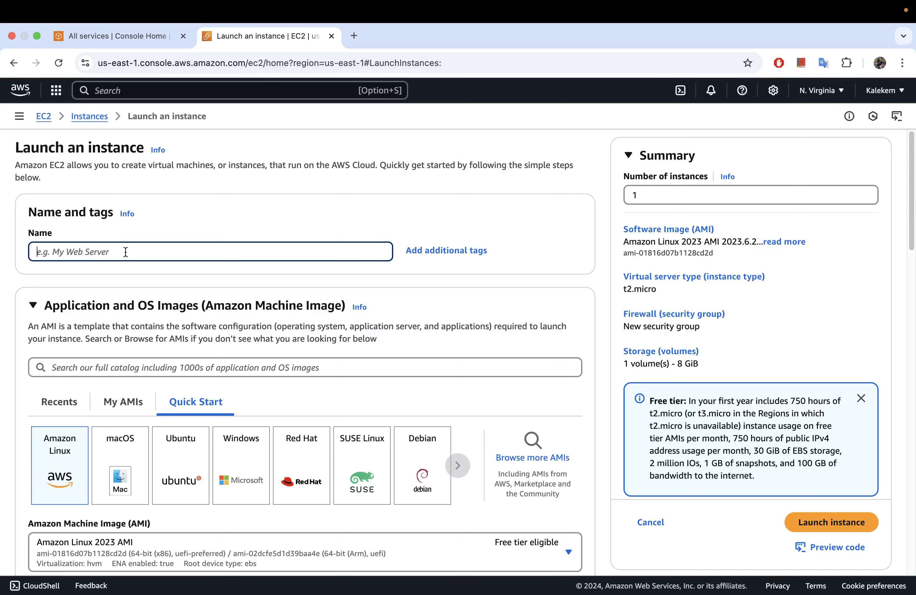
pyautogui.write('ub')
pyautogui.press('BackSpace')
pyautogui.press('BackSpace')
pyautogui.write('Ub')
# Choose Ubuntu as the Quick Start operating system image for the instance
pyautogui.scroll(-1, 227, 311)
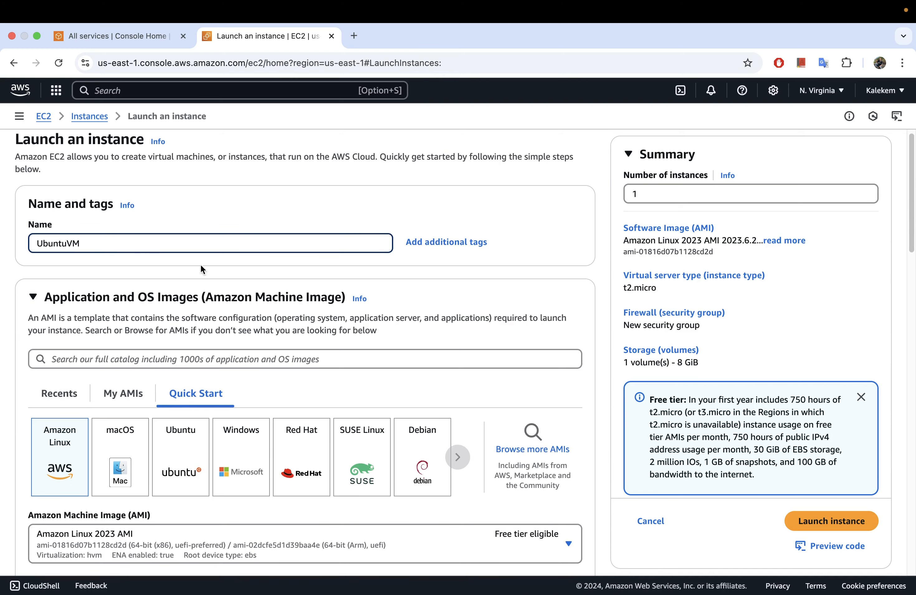
pyautogui.scroll(-5, 215, 282)
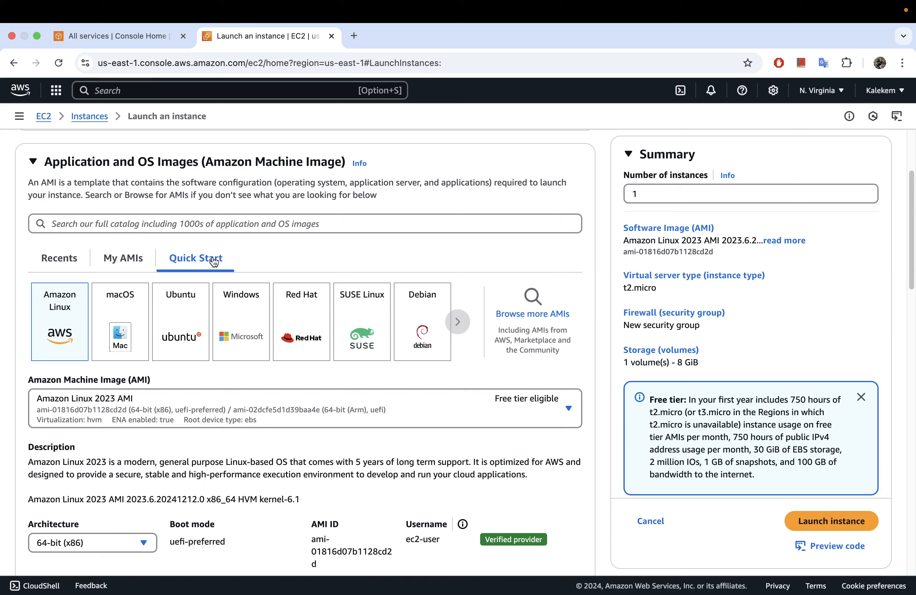
pyautogui.click(181, 335)
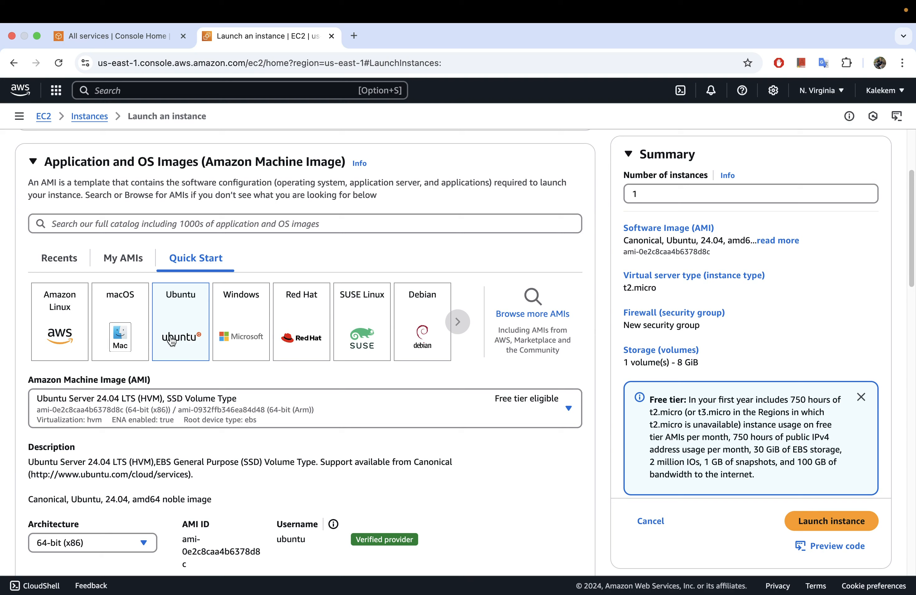
# Browse the full Quick Start AMI catalog, examining the Ubuntu Server versions, free tier eligibility and the other operating system images
pyautogui.click(540, 323)
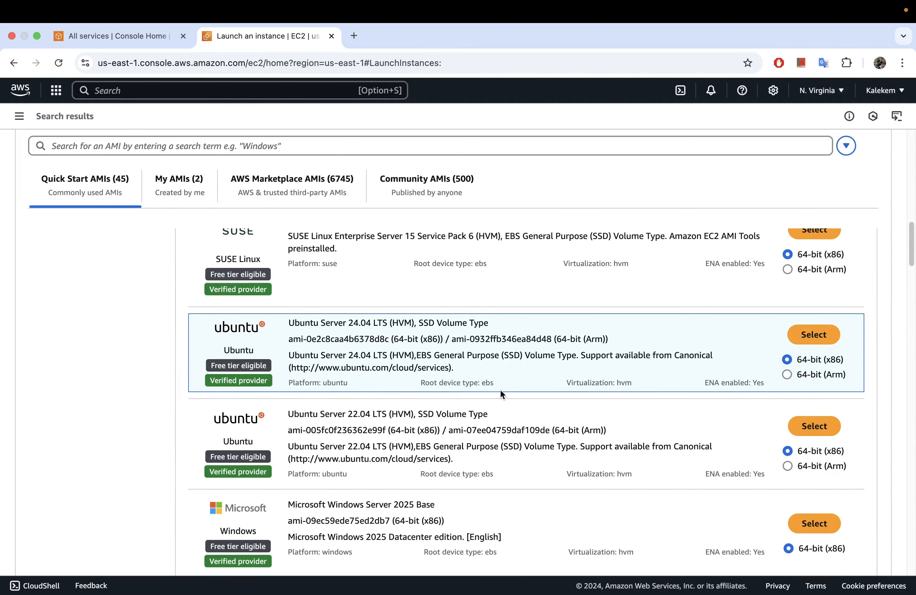
pyautogui.scroll(-5, 499, 389)
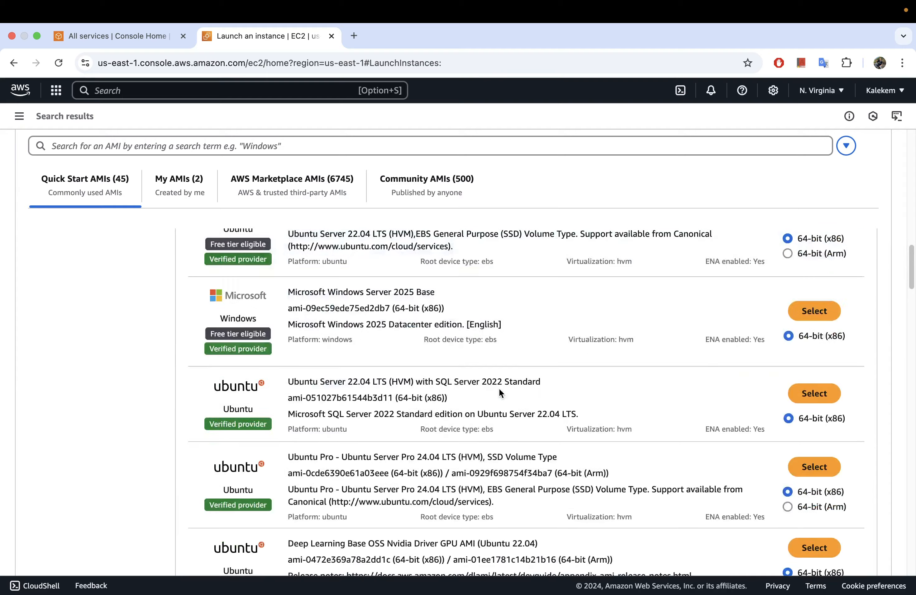
pyautogui.scroll(-20, 498, 389)
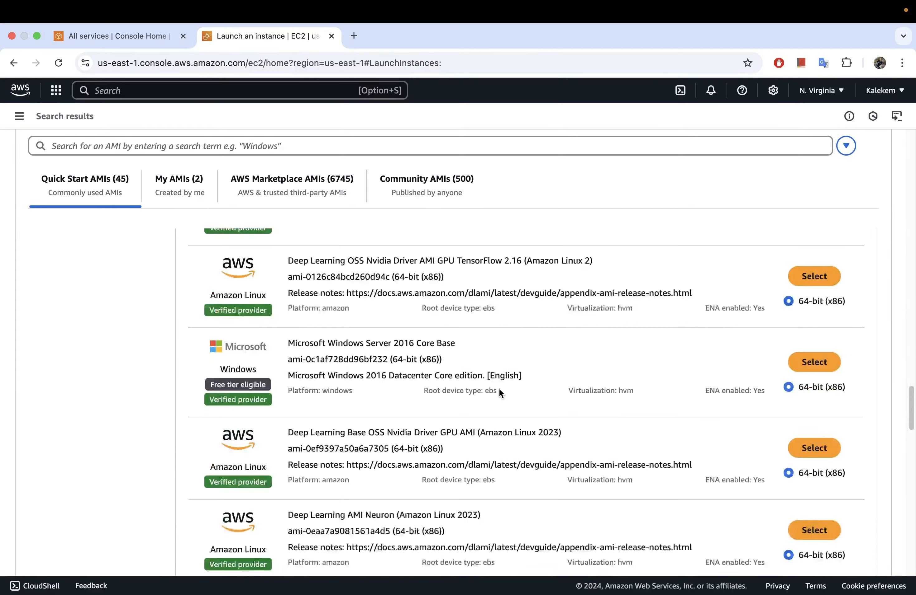
pyautogui.scroll(20, 498, 389)
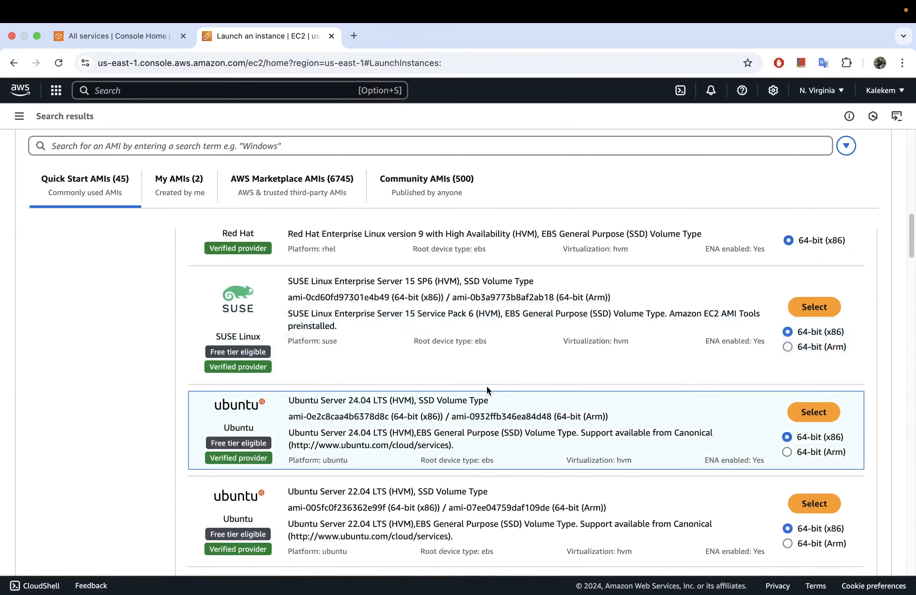
pyautogui.scroll(15, 486, 388)
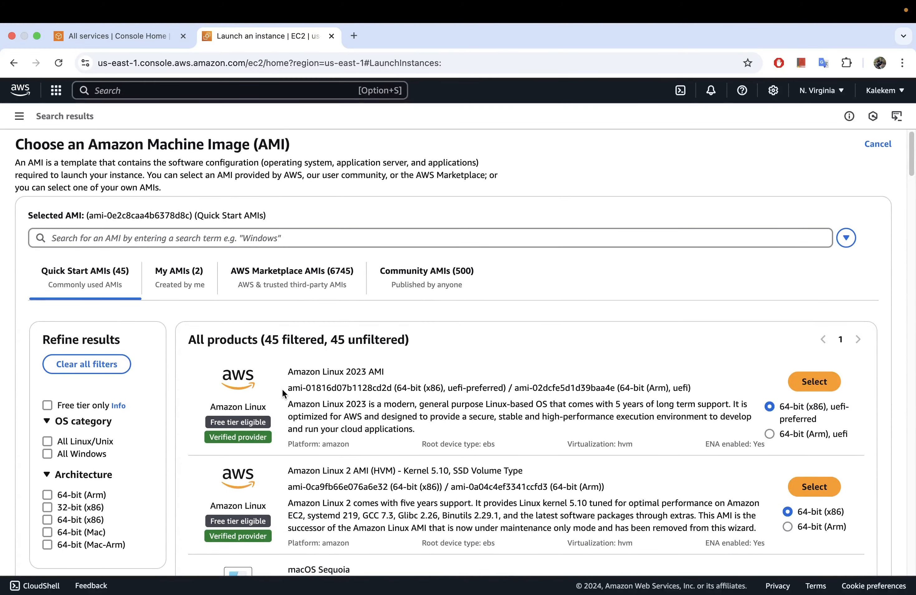
pyautogui.scroll(-5, 294, 392)
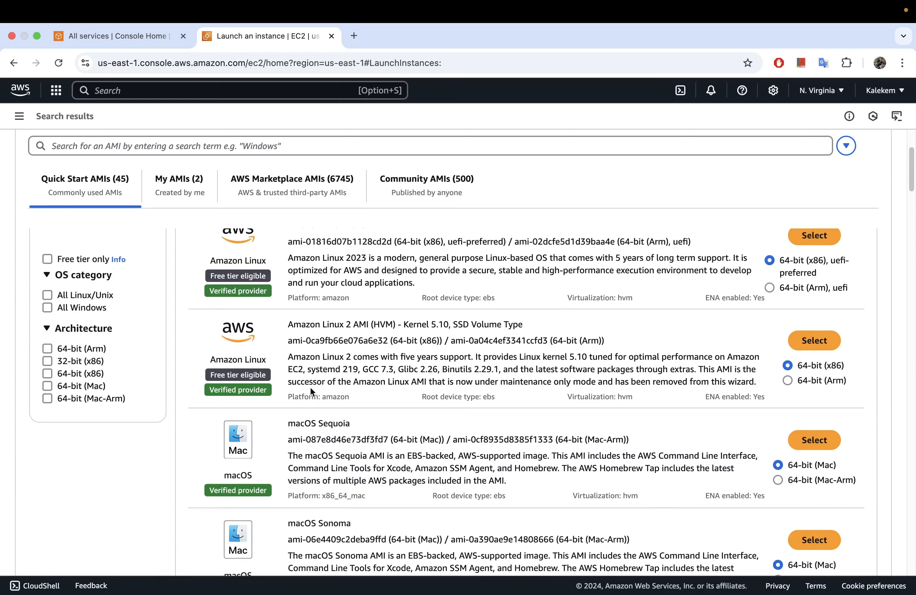
pyautogui.scroll(-7, 258, 384)
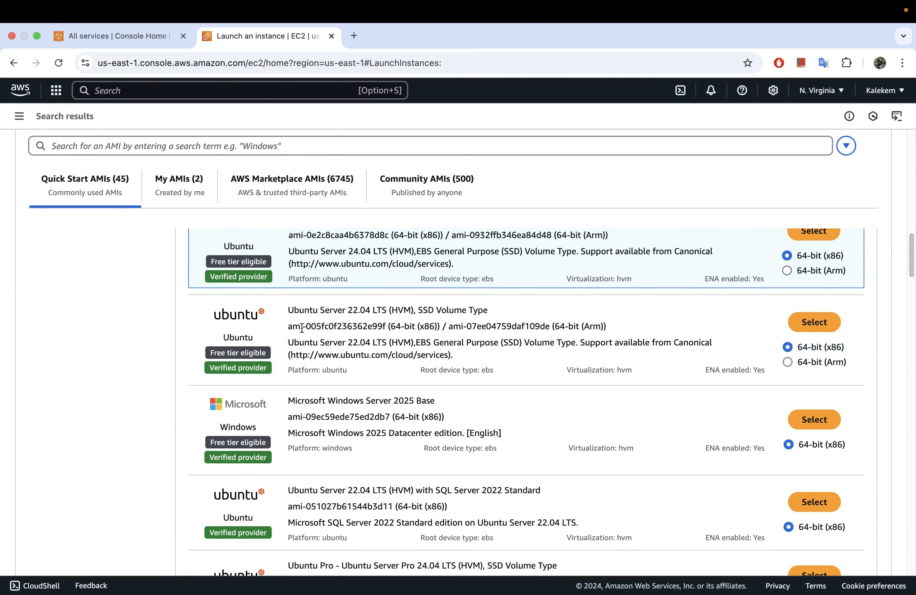
pyautogui.scroll(5, 301, 327)
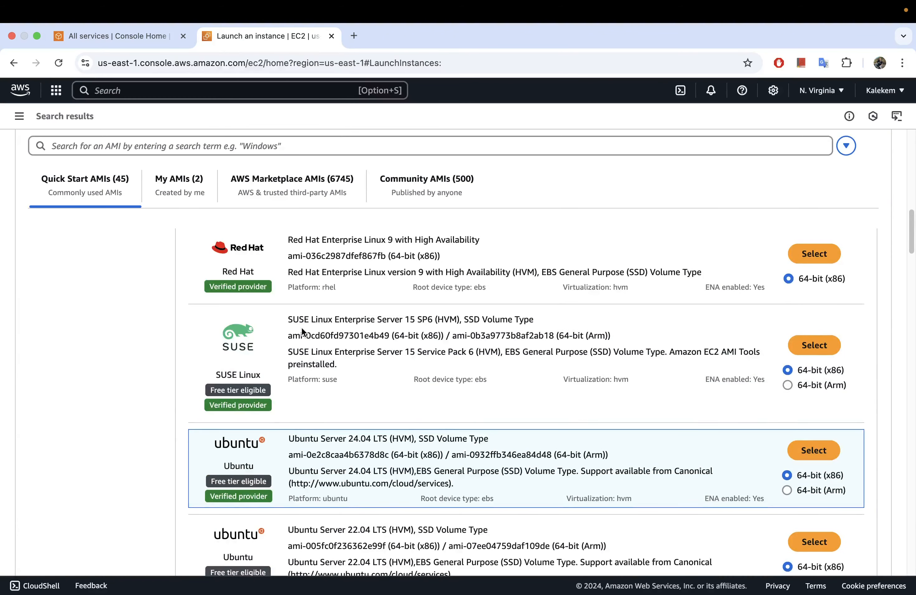
pyautogui.scroll(-2, 301, 328)
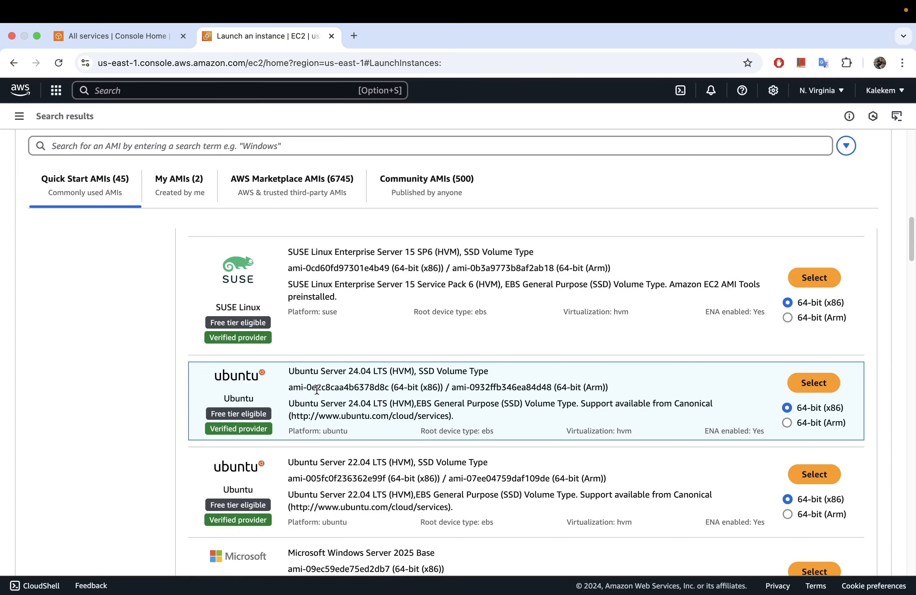
pyautogui.scroll(-1, 356, 442)
pyautogui.scroll(-2, 357, 443)
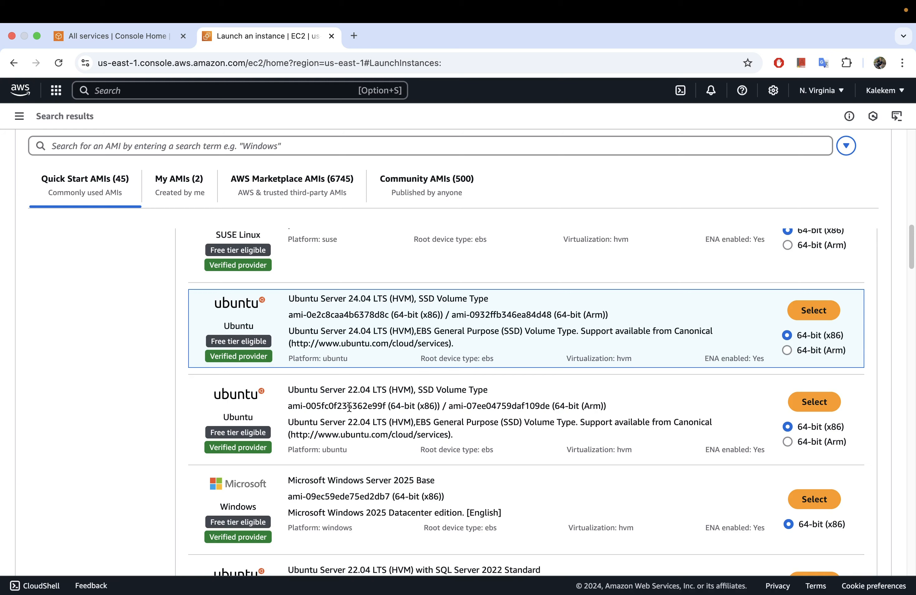
pyautogui.scroll(-7, 361, 451)
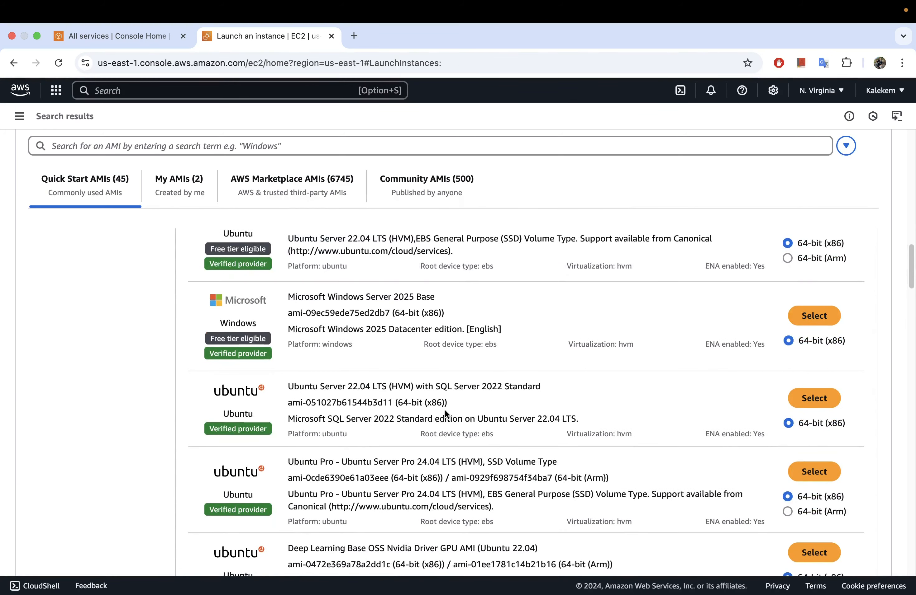
pyautogui.scroll(15, 352, 421)
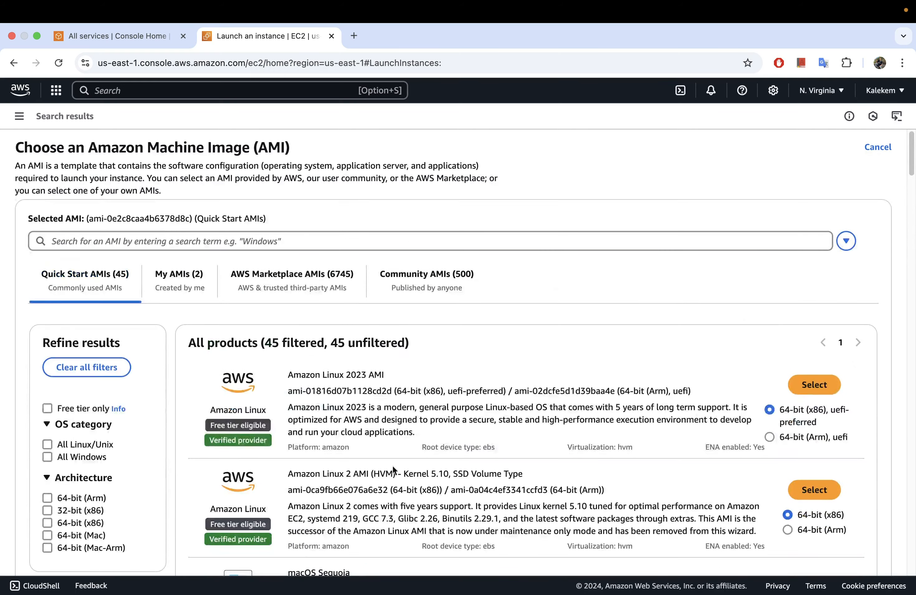
# Leave the AMI catalog for the EC2 dashboard and start a fresh instance launch
pyautogui.click(19, 116)
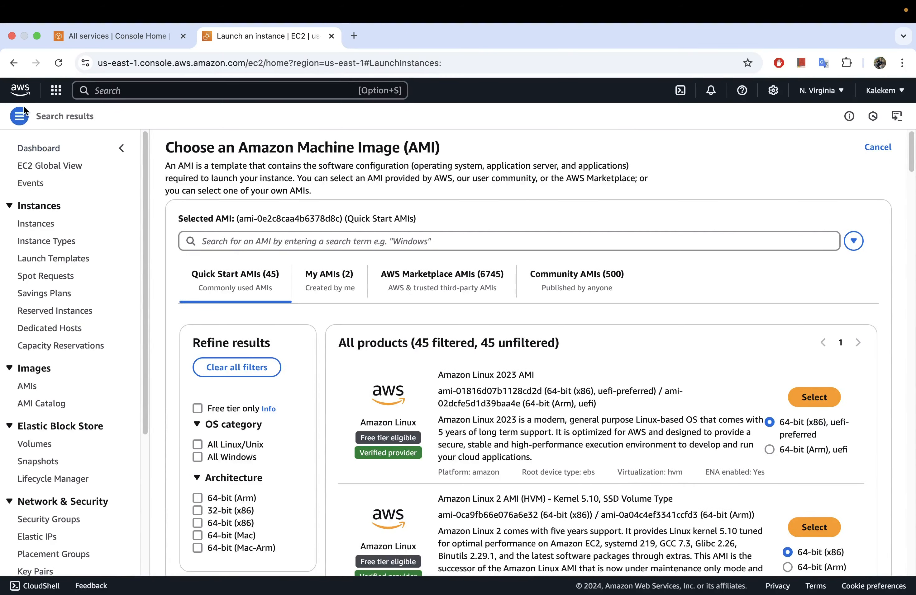
pyautogui.click(28, 148)
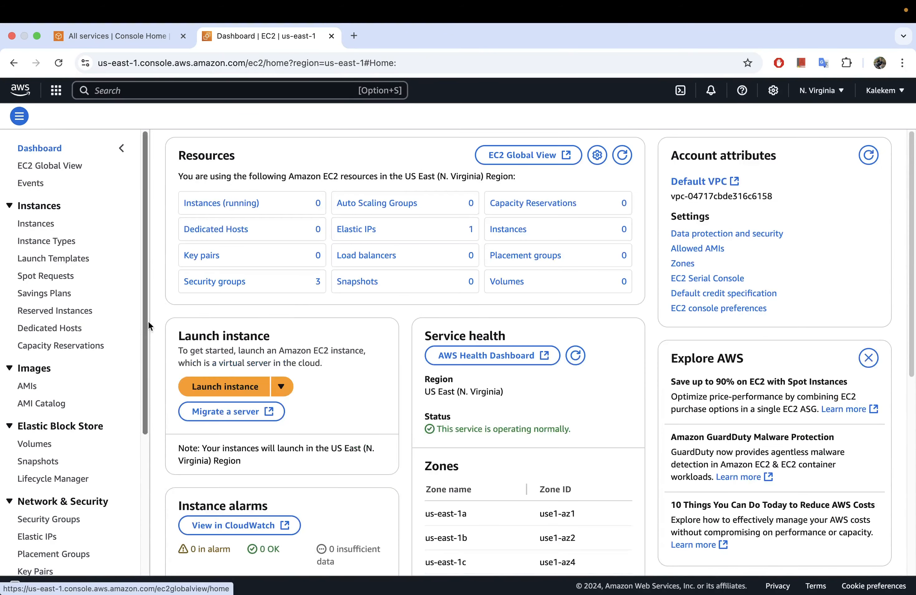
pyautogui.click(238, 387)
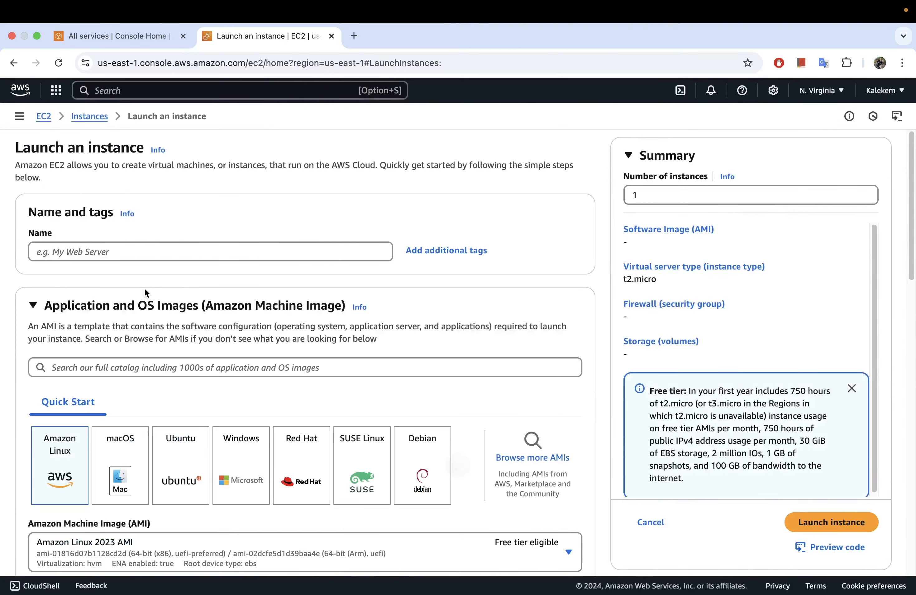
# Name the new instance UbuntuVM
pyautogui.click(137, 253)
pyautogui.write('U')
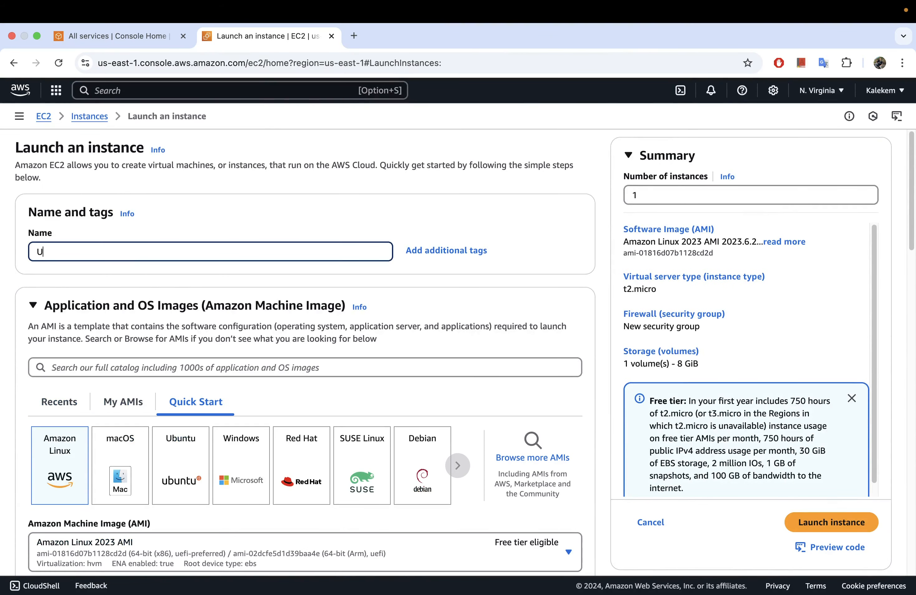
pyautogui.write('buntuVM')
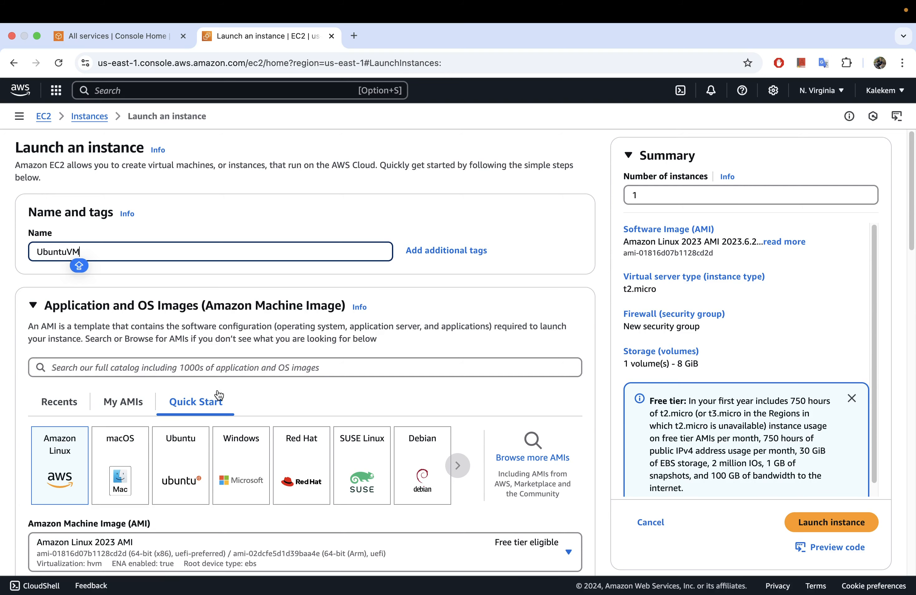
# Choose Ubuntu from the Quick Start images as the operating system for the UbuntuVM instance
pyautogui.scroll(-3, 211, 379)
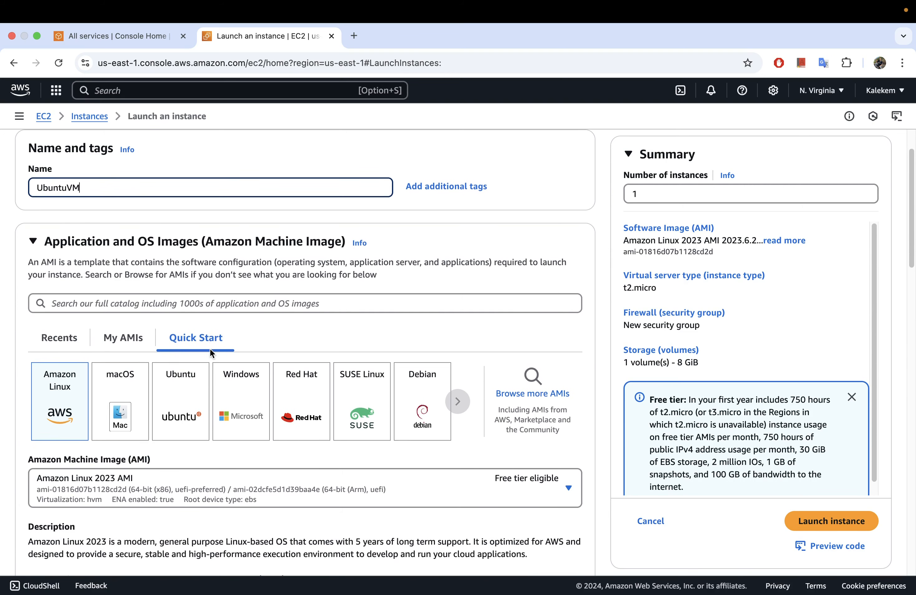
pyautogui.click(174, 404)
pyautogui.scroll(-2, 276, 324)
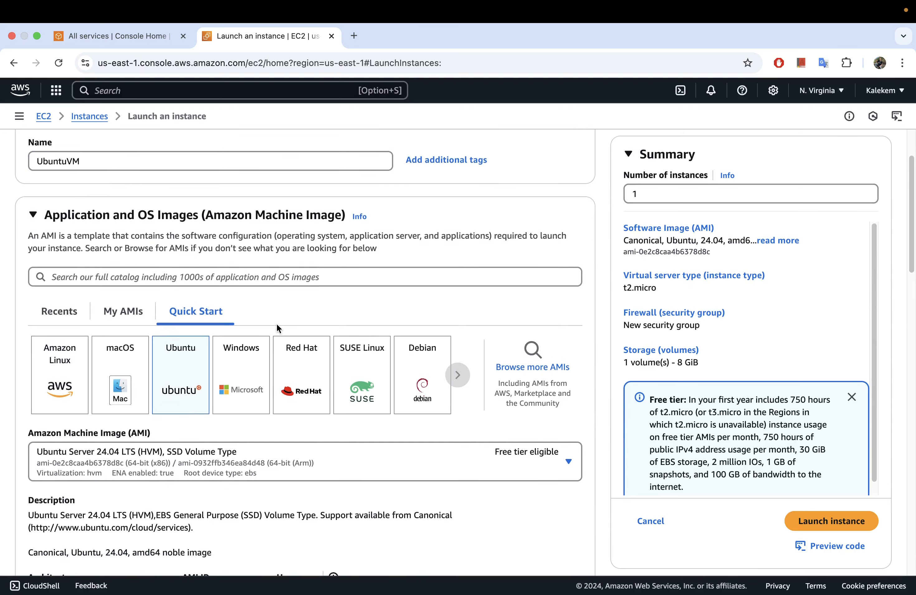
pyautogui.scroll(-2, 276, 327)
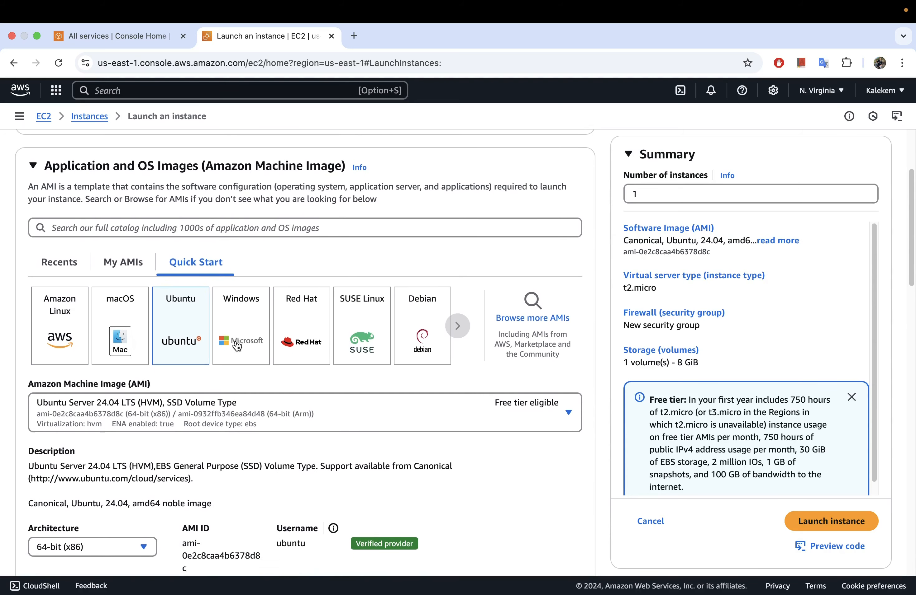
# Review the architecture options for the Ubuntu Server image and keep 64-bit (x86)
pyautogui.scroll(-4, 237, 346)
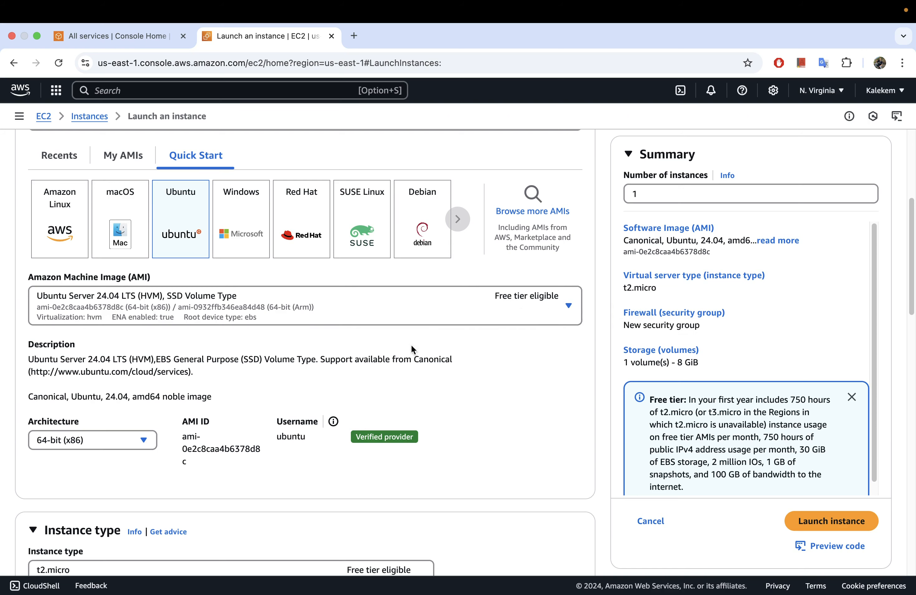
pyautogui.scroll(-5, 395, 373)
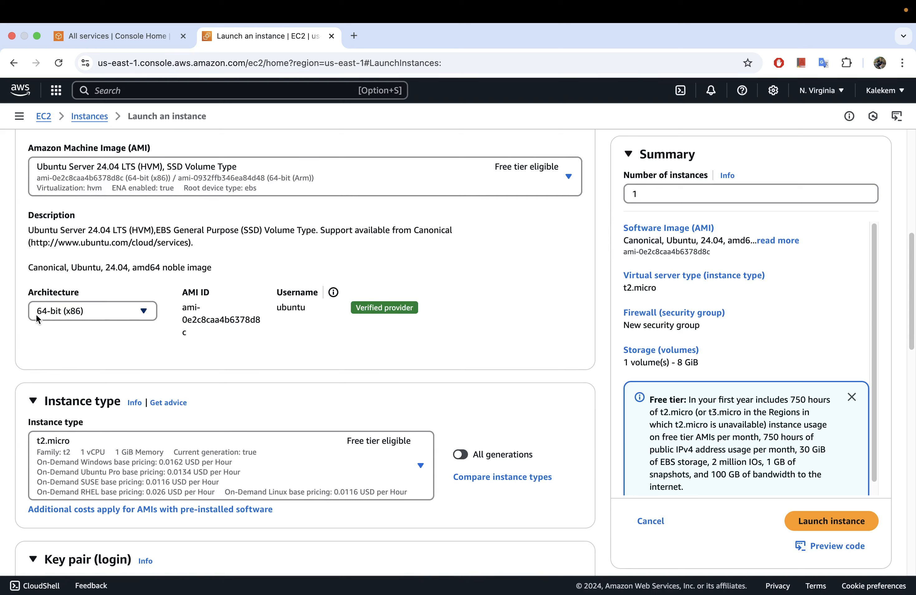
pyautogui.click(113, 315)
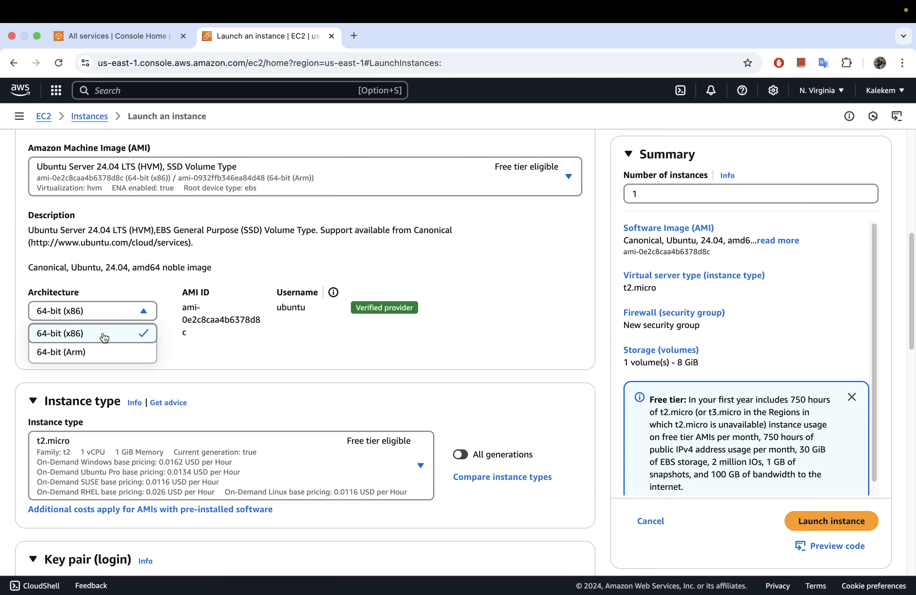
pyautogui.click(132, 334)
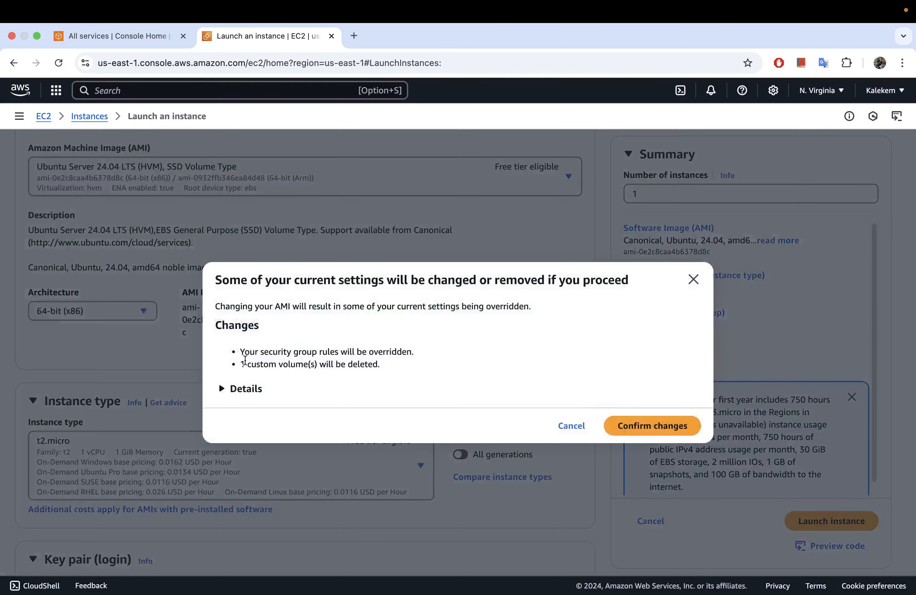
pyautogui.click(691, 279)
# Browse the available instance types and select the free tier eligible t2.micro
pyautogui.scroll(-5, 287, 328)
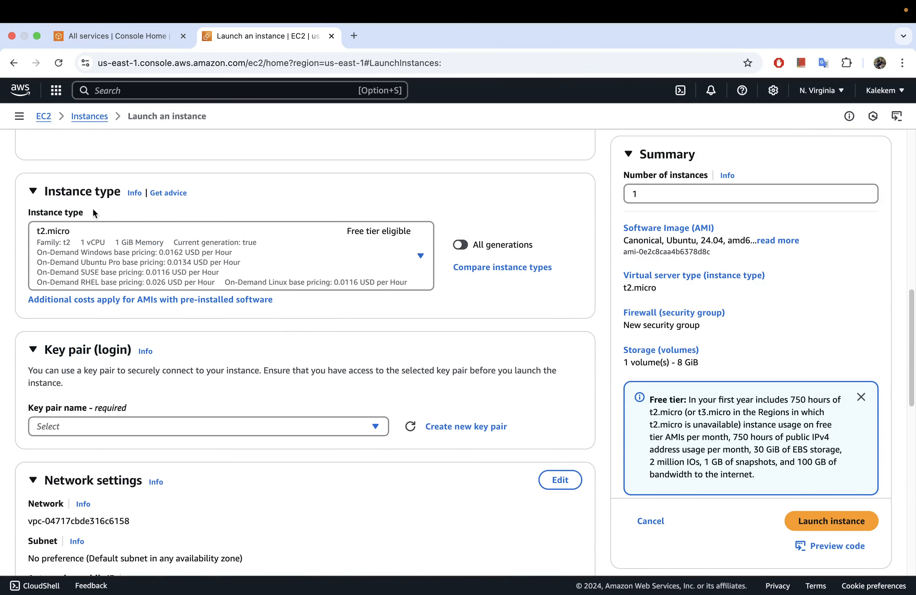
pyautogui.click(420, 256)
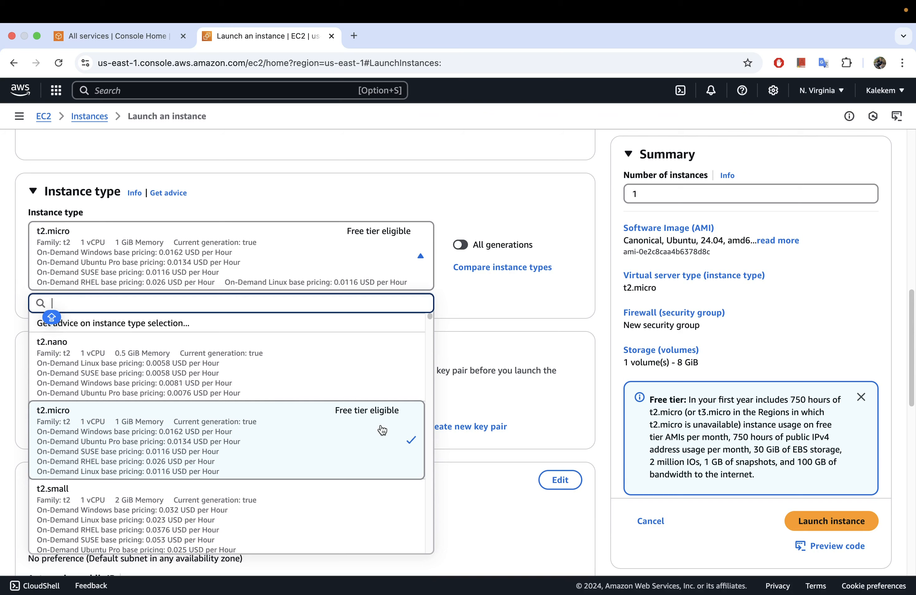
pyautogui.scroll(-10, 320, 444)
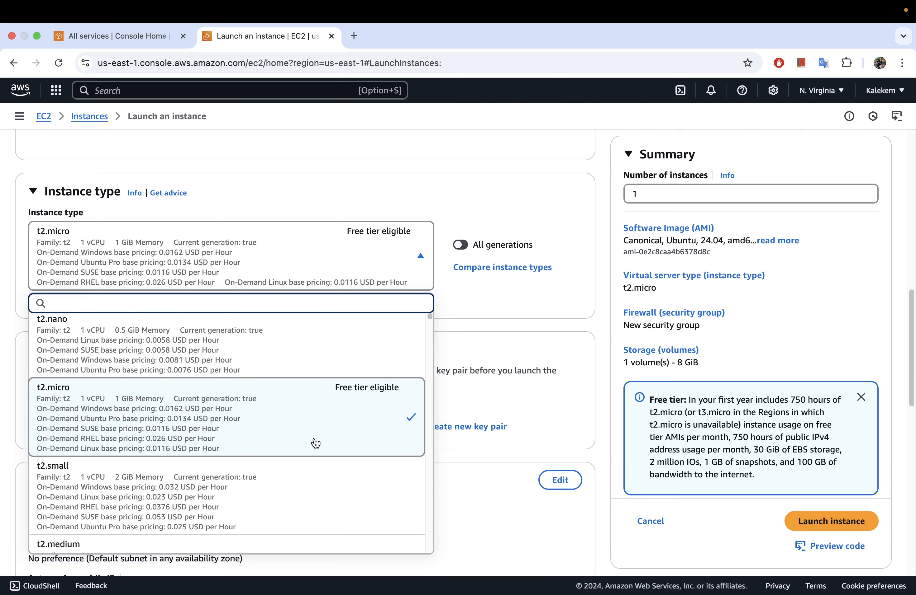
pyautogui.scroll(-6, 315, 443)
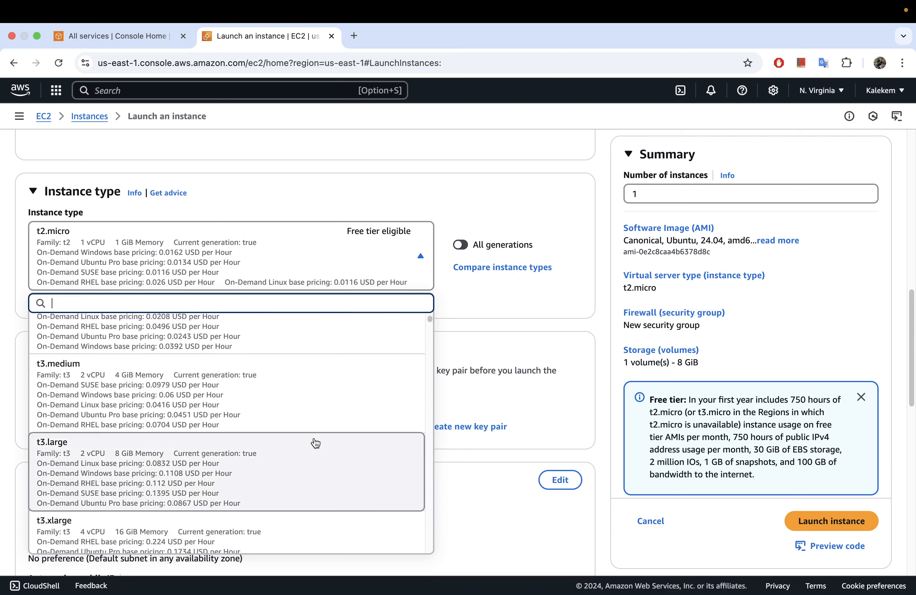
pyautogui.scroll(15, 315, 444)
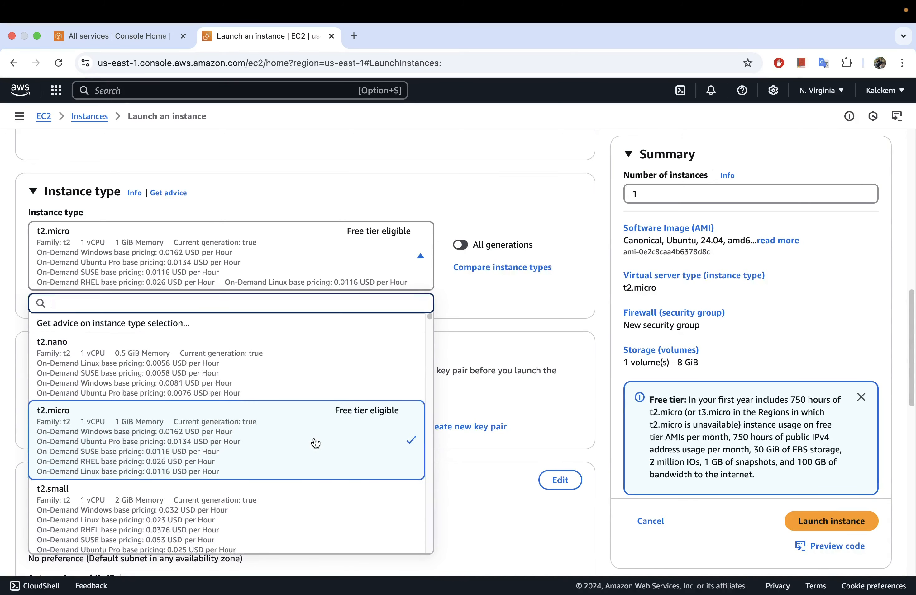
pyautogui.press('capslock')
pyautogui.click(283, 369)
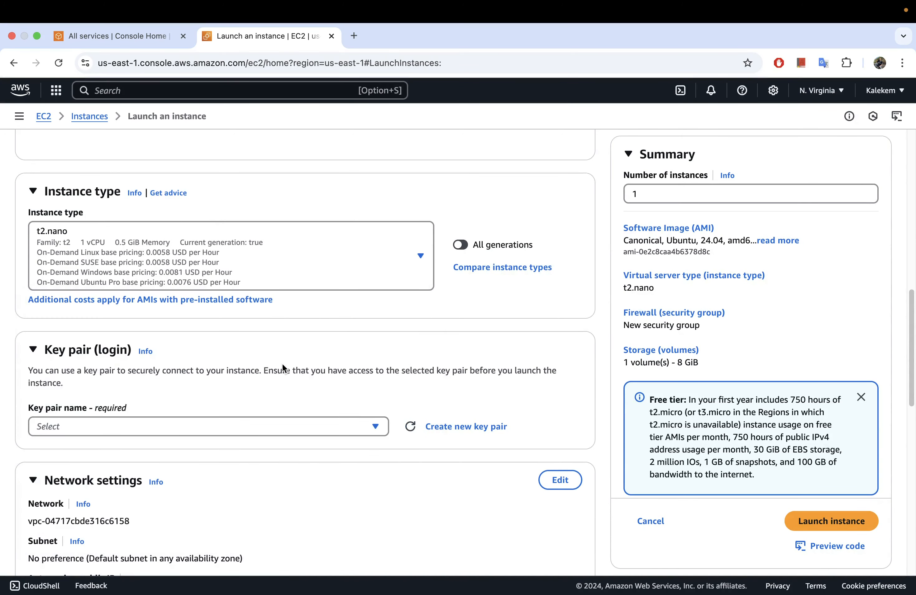
pyautogui.click(344, 277)
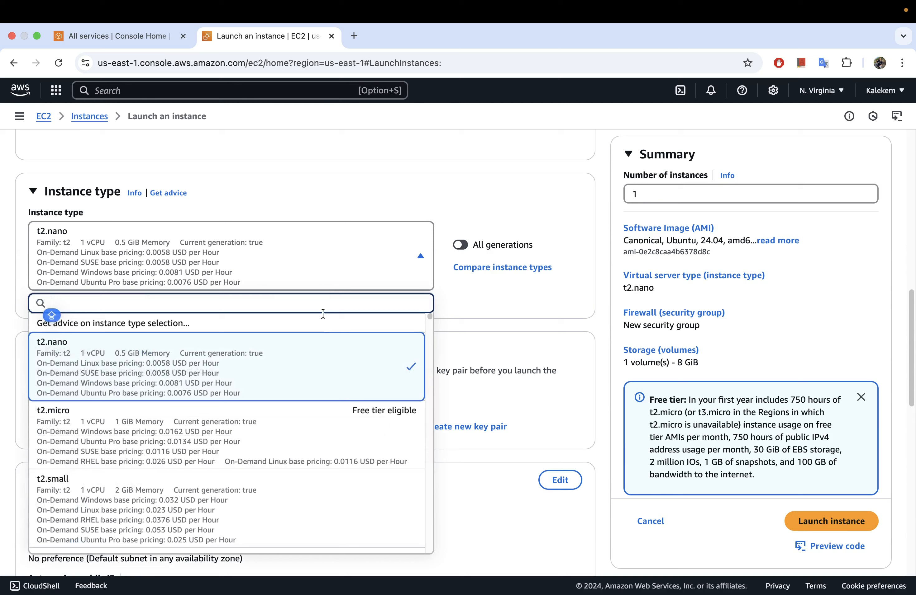
pyautogui.click(307, 424)
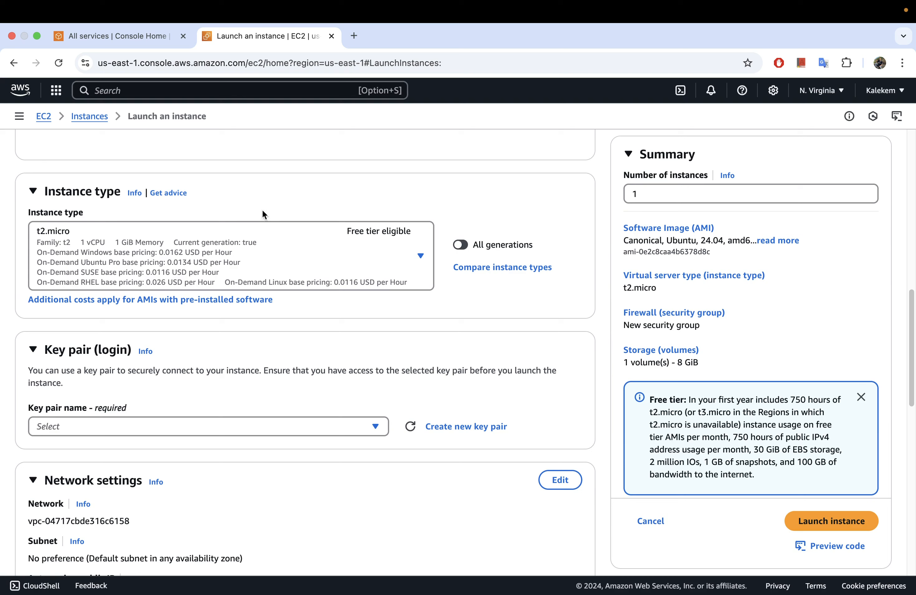
# Compare the vCPU count, memory and hourly pricing of the larger instance types, leaving the selection as it is
pyautogui.click(421, 257)
pyautogui.scroll(-5, 240, 420)
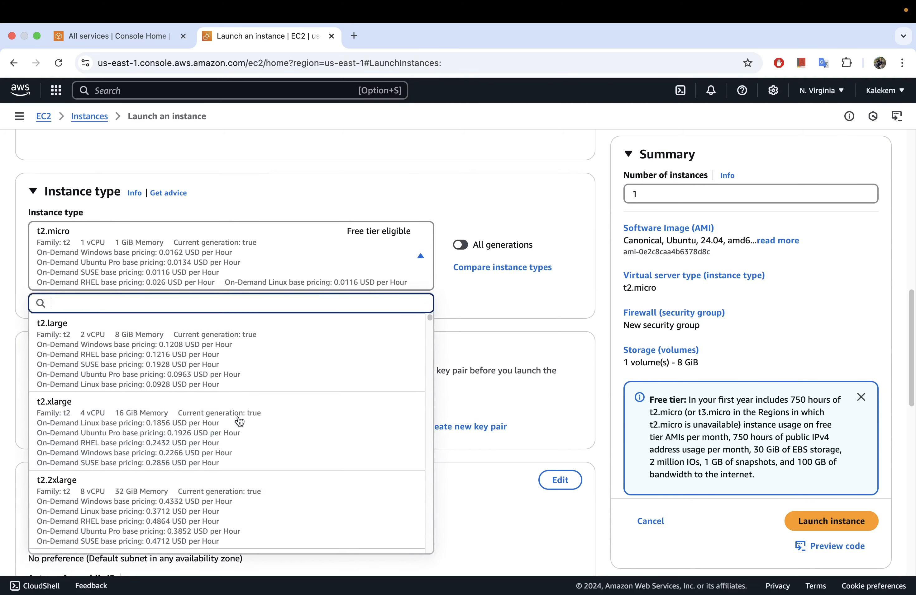
pyautogui.scroll(-3, 240, 421)
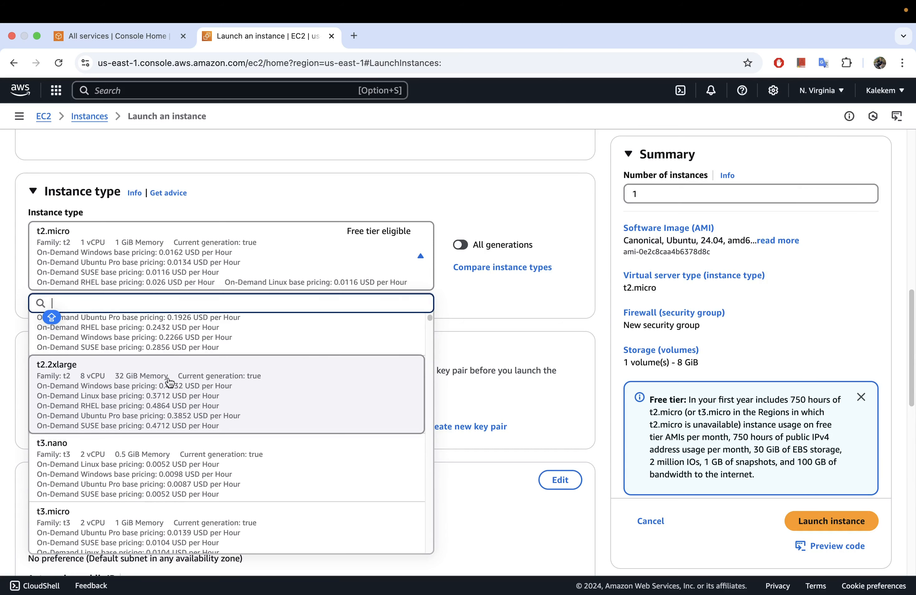
pyautogui.scroll(-15, 141, 427)
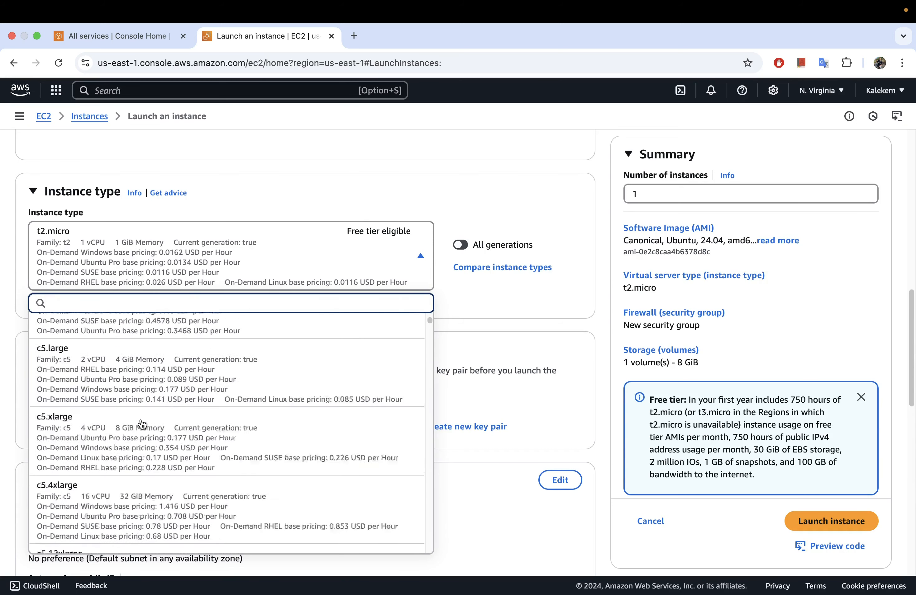
pyautogui.scroll(-15, 141, 424)
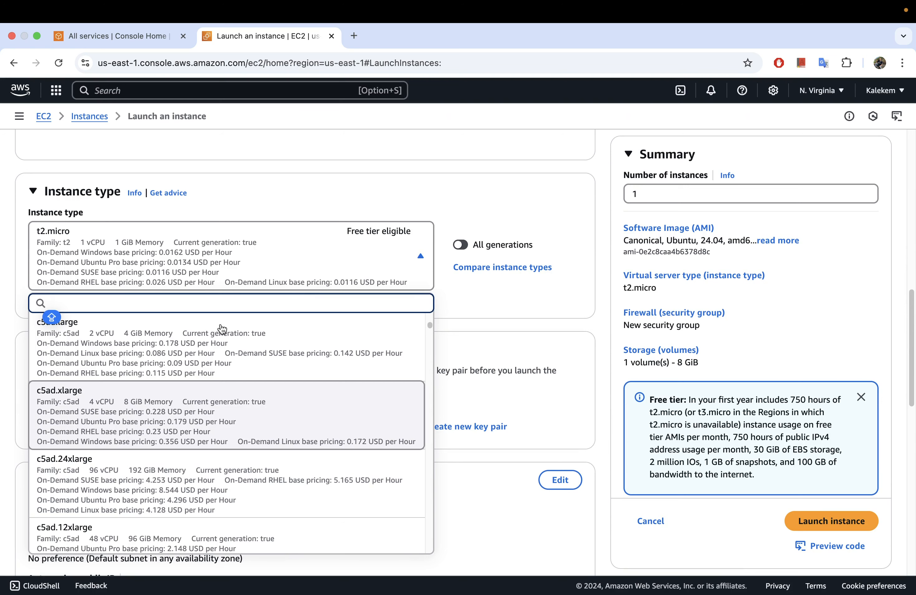
pyautogui.click(458, 299)
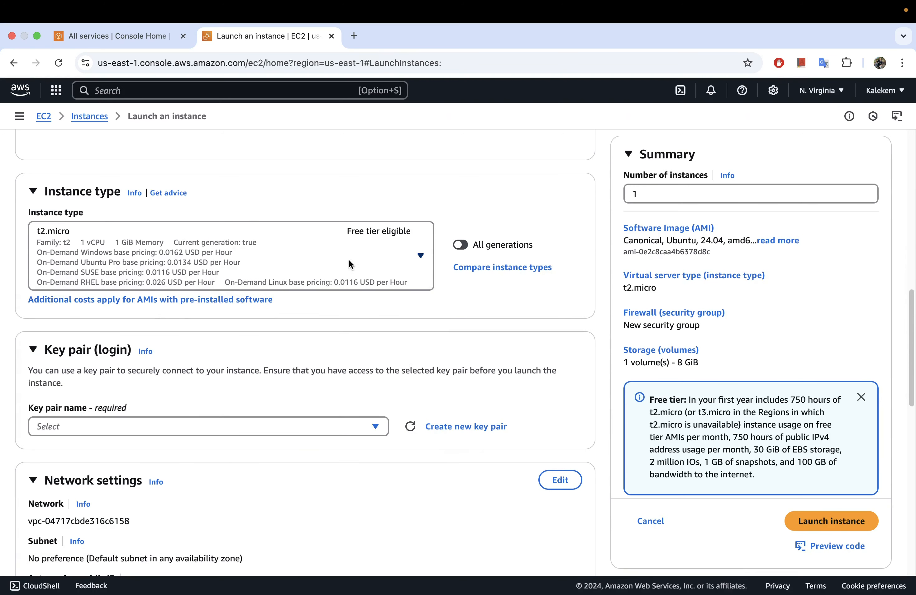
# Examine the key pair login options, including proceeding without a key pair, without selecting any
pyautogui.scroll(-3, 258, 347)
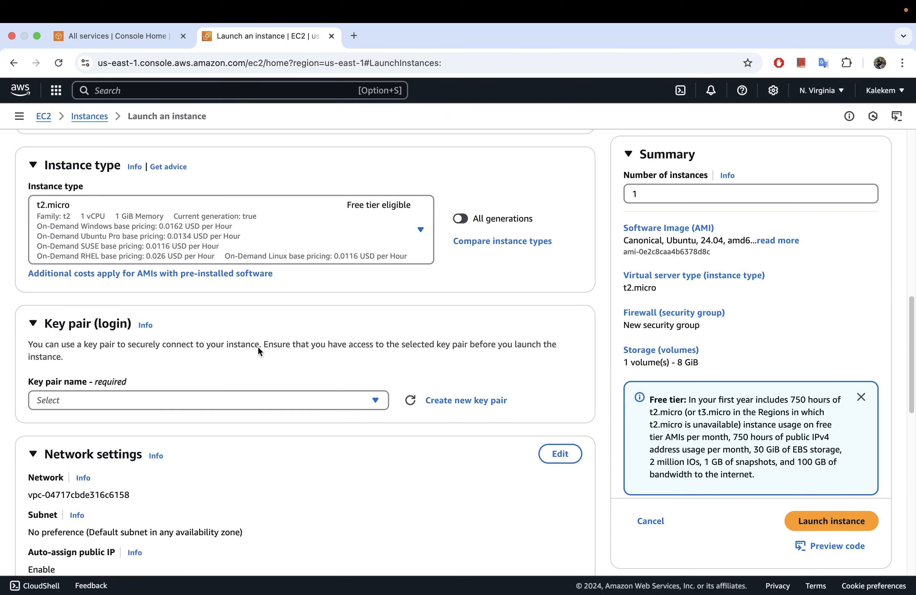
pyautogui.scroll(-2, 251, 346)
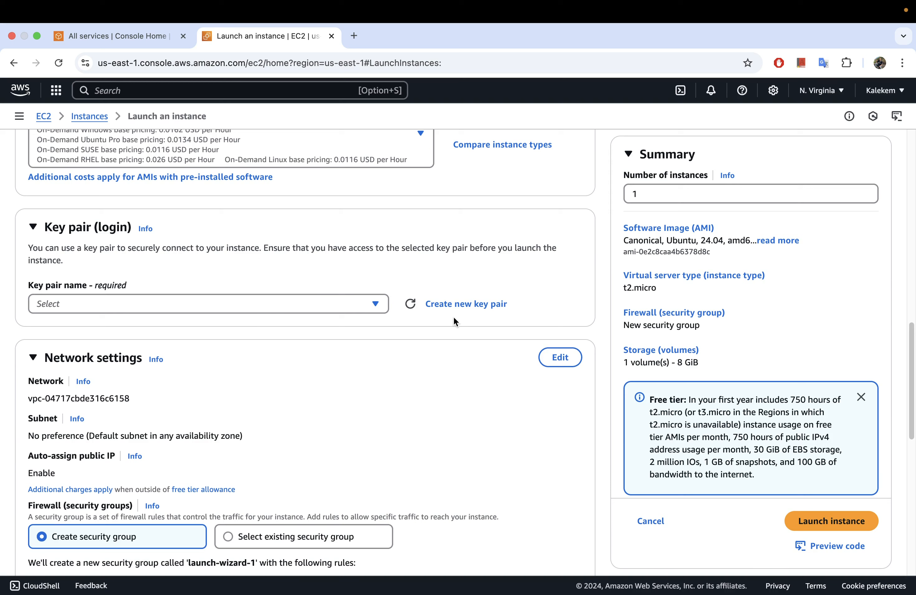
pyautogui.click(339, 301)
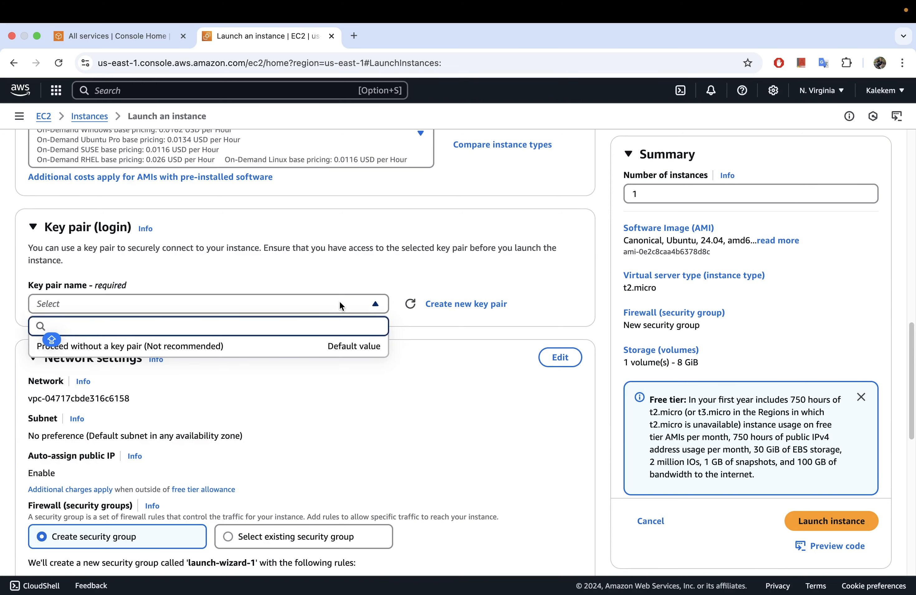
pyautogui.click(305, 269)
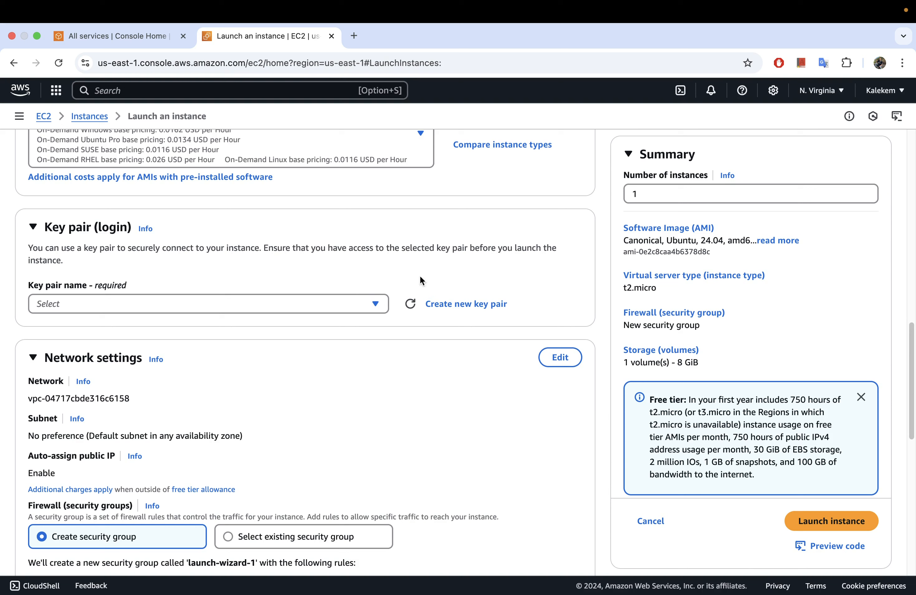
pyautogui.click(309, 302)
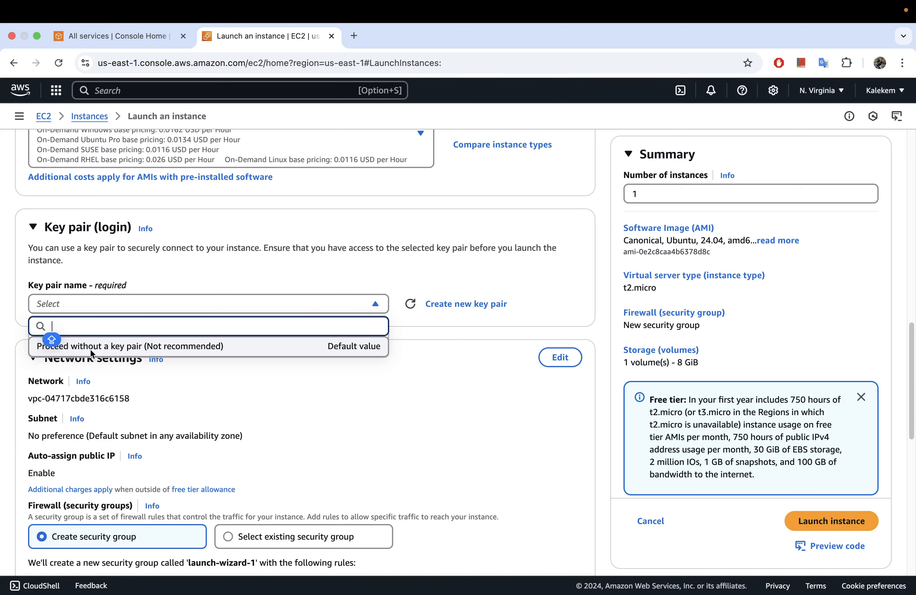
pyautogui.click(199, 361)
pyautogui.click(246, 302)
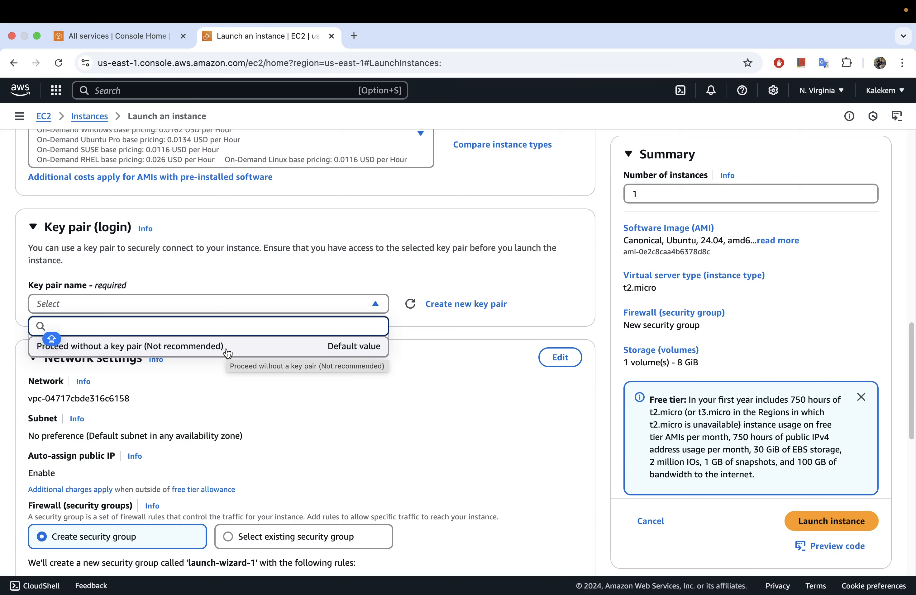
pyautogui.click(421, 398)
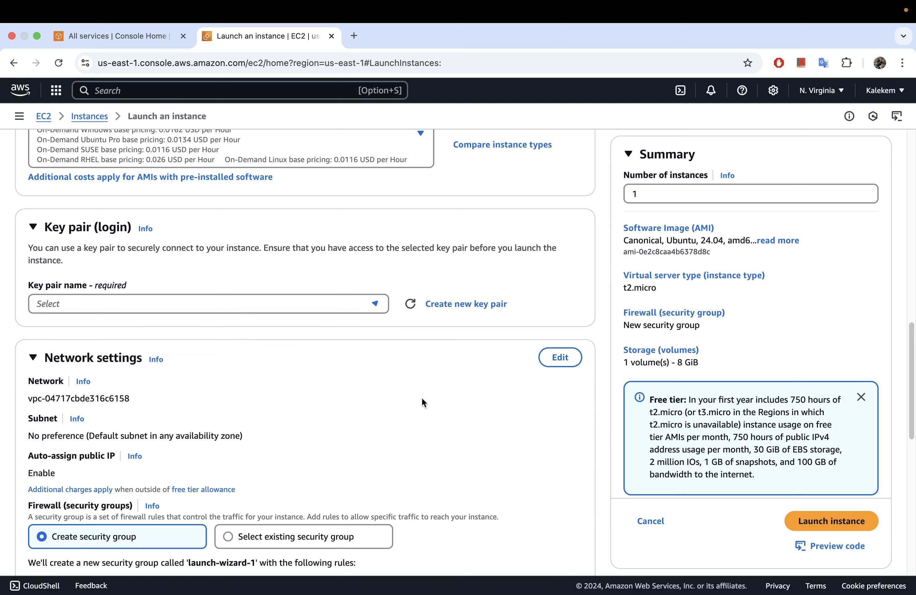
# Start creating a new login key pair and name it Ubuntu_Key_Pair
pyautogui.click(480, 308)
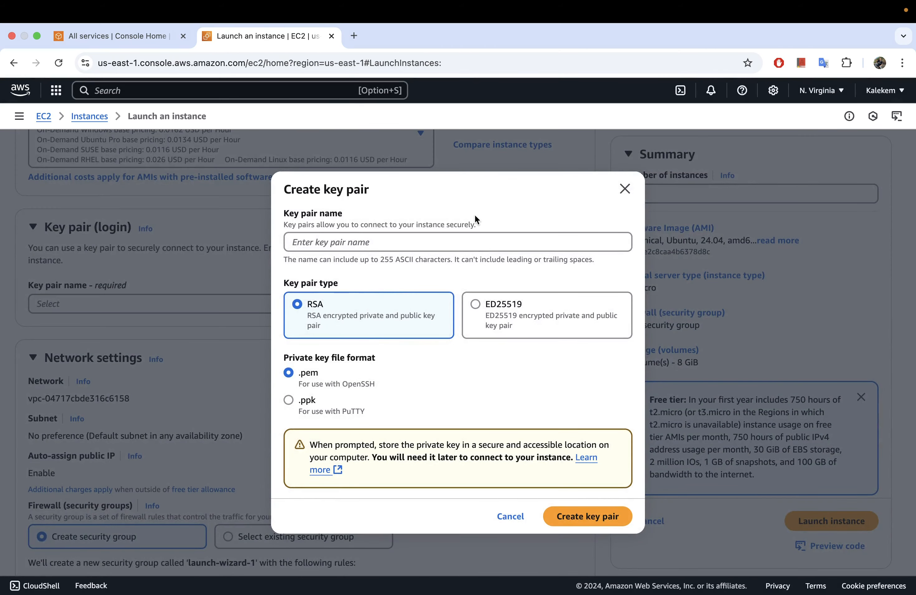
pyautogui.tripleClick(464, 188)
pyautogui.click(511, 211)
pyautogui.click(420, 249)
pyautogui.write('UBUN')
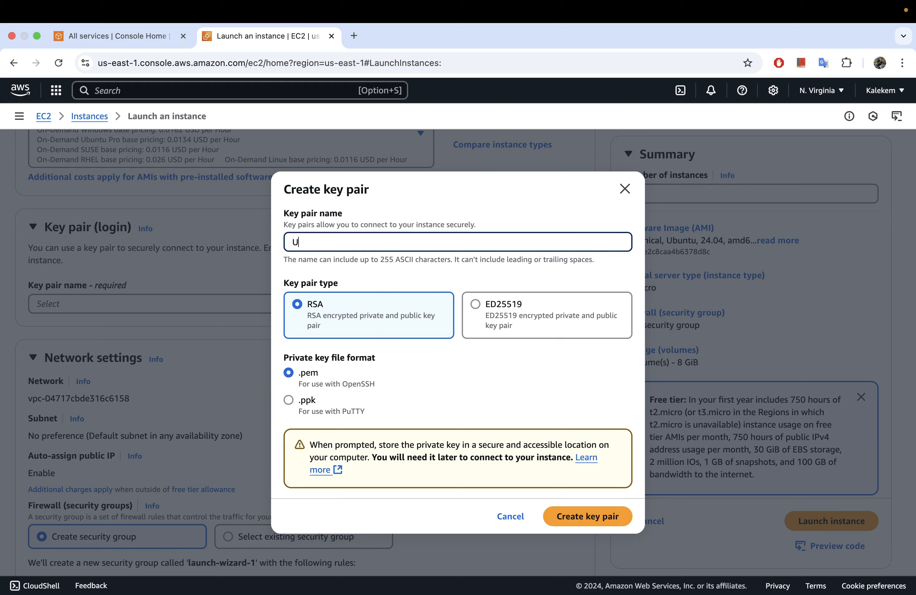
pyautogui.press('BackSpace')
pyautogui.press('BackSpace')
pyautogui.press('BackSpace')
pyautogui.write('ubu')
pyautogui.press('BackSpace')
pyautogui.press('BackSpace')
pyautogui.press('BackSpace')
pyautogui.write('buntu')
pyautogui.press('capslock')
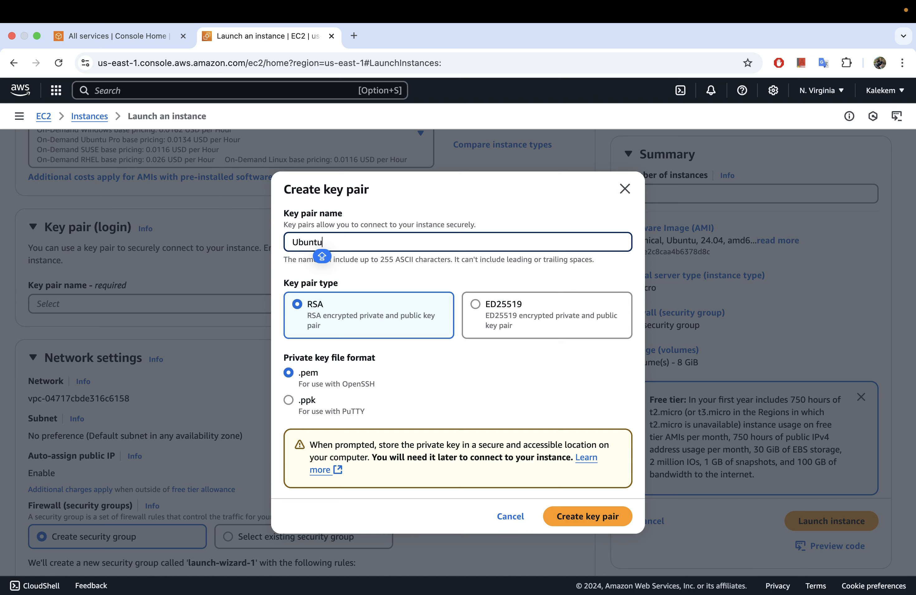
pyautogui.write('_Key_')
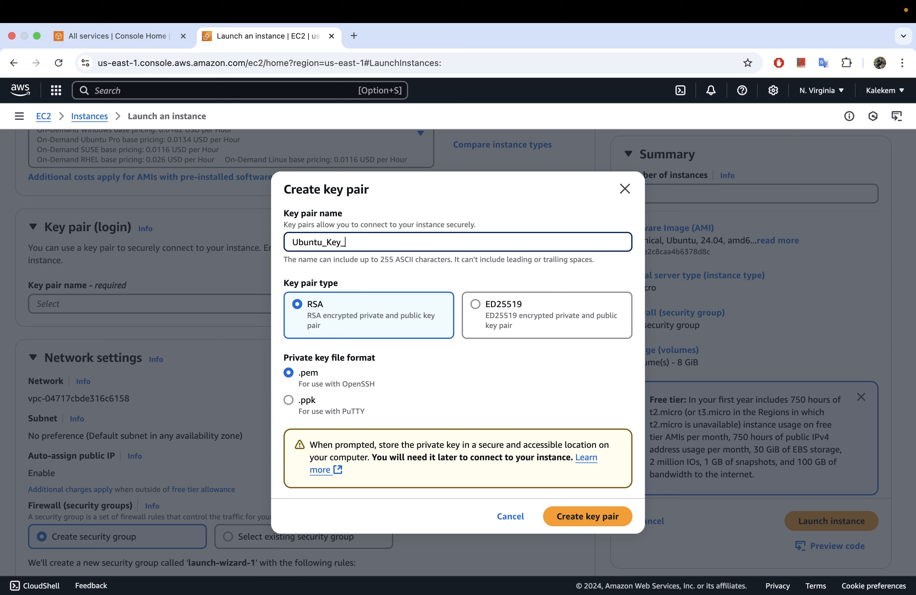
pyautogui.write('Pair')
# Set the private key file format to .pem for OpenSSH and create the key pair
pyautogui.click(289, 400)
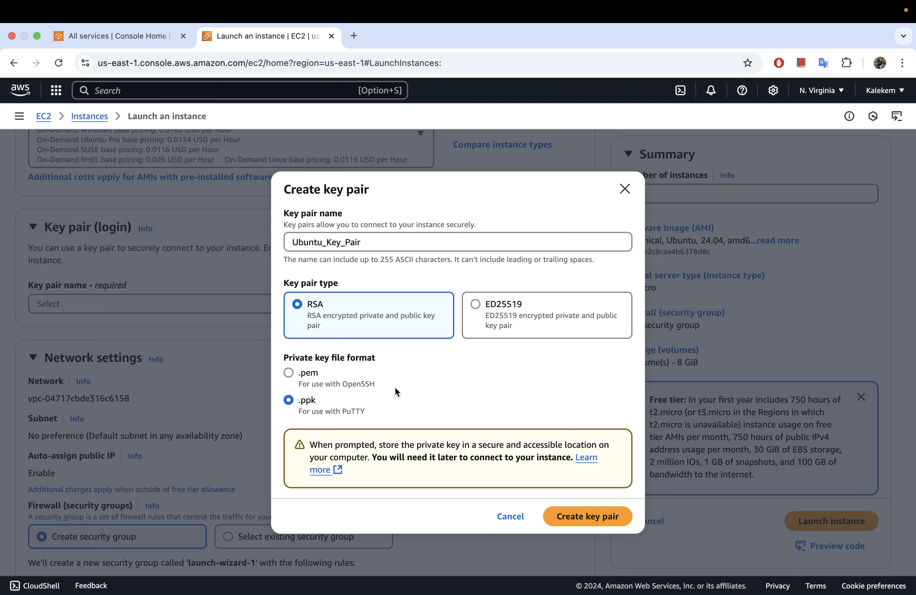
pyautogui.click(288, 374)
pyautogui.click(583, 520)
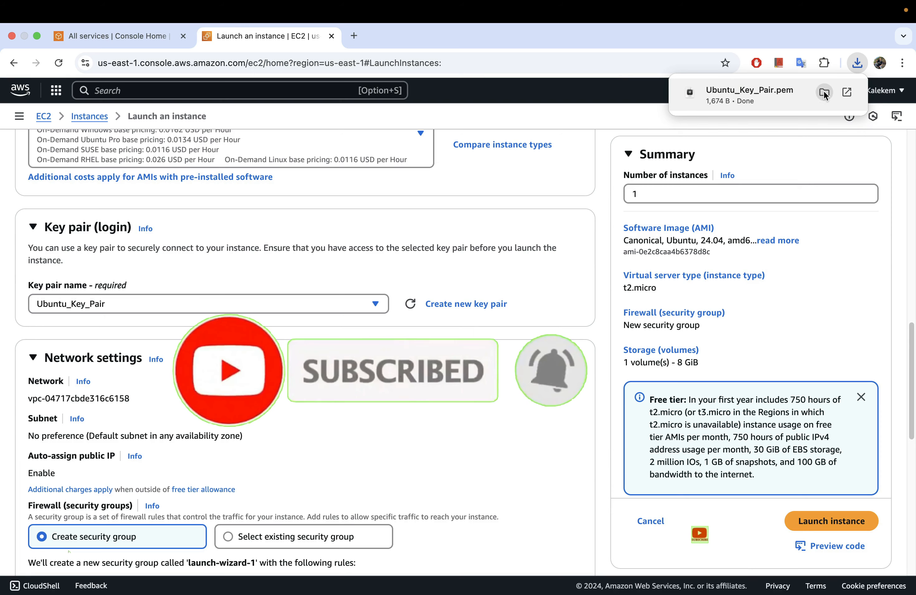
# Locate the downloaded Ubuntu_Key_Pair.pem file in the Downloads folder, then return to the instance launch page in the browser
pyautogui.click(824, 91)
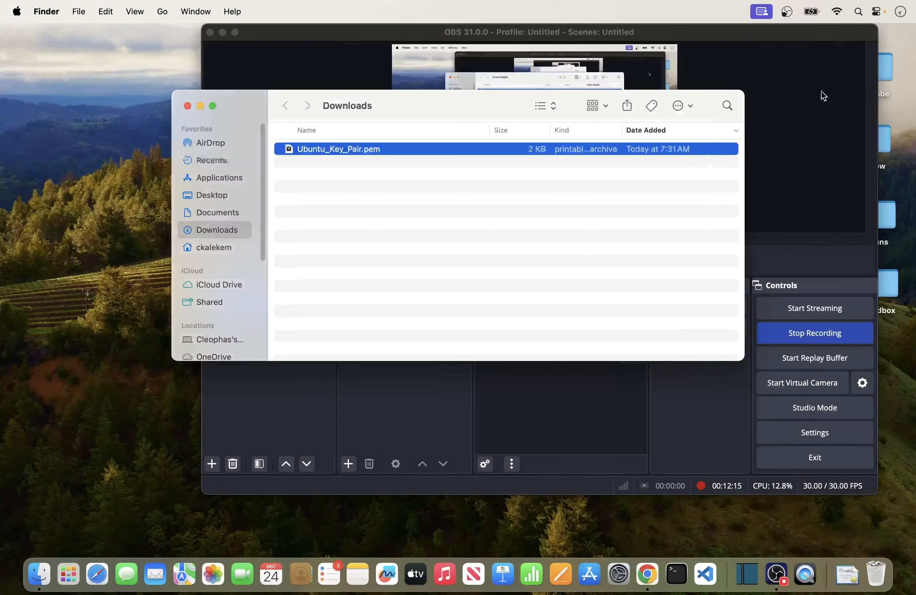
pyautogui.click(187, 105)
pyautogui.click(223, 32)
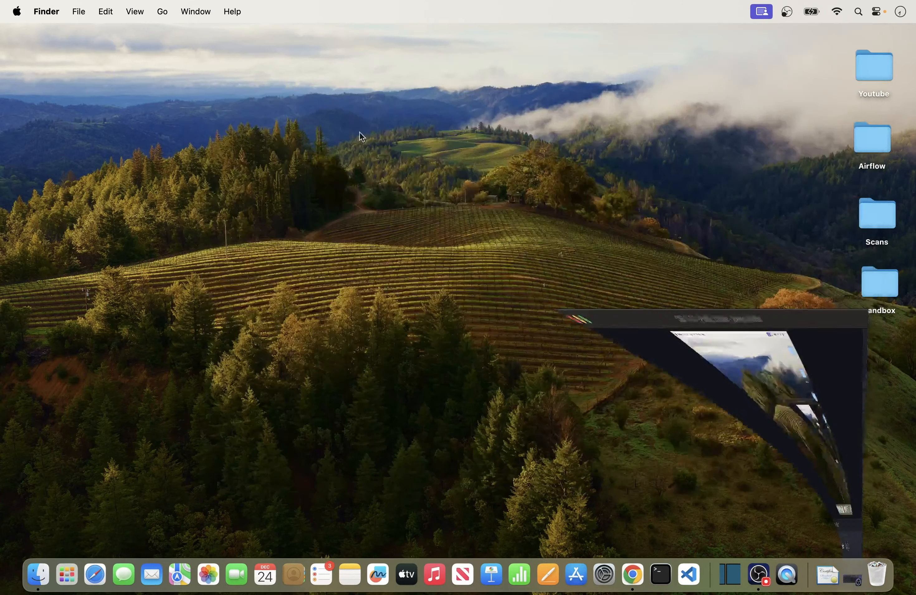
pyautogui.click(623, 571)
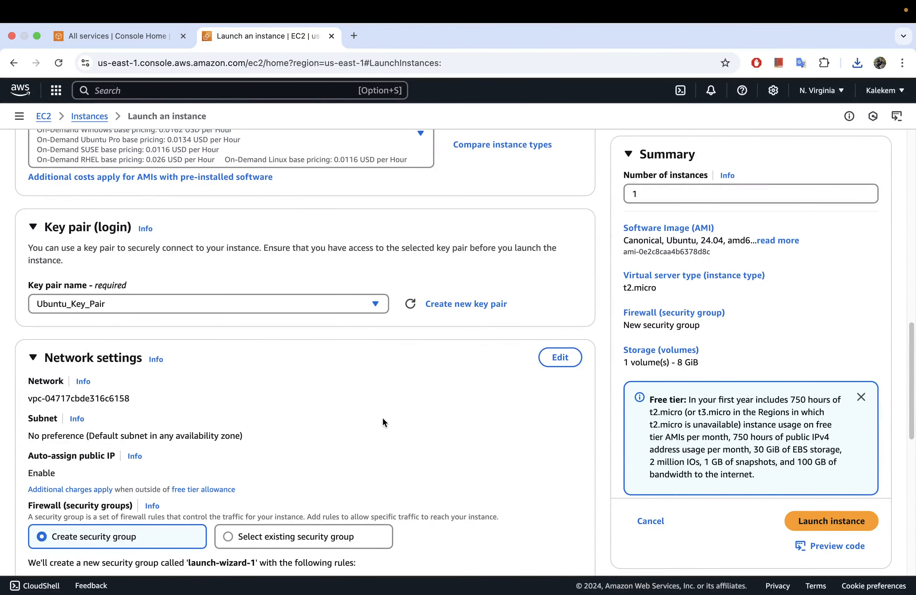
# Restrict the new security group's allowed SSH traffic to the My IP source
pyautogui.scroll(-4, 234, 348)
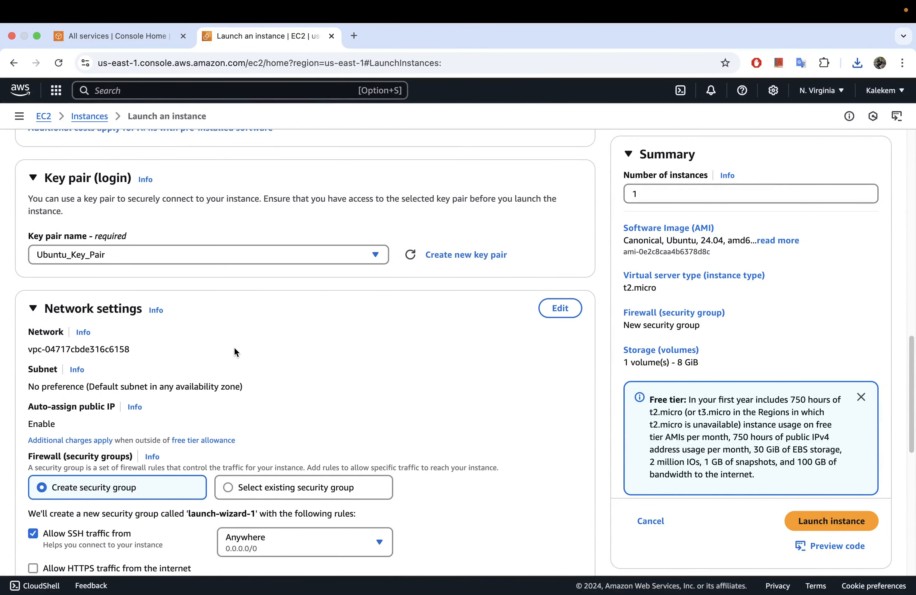
pyautogui.scroll(-3, 236, 347)
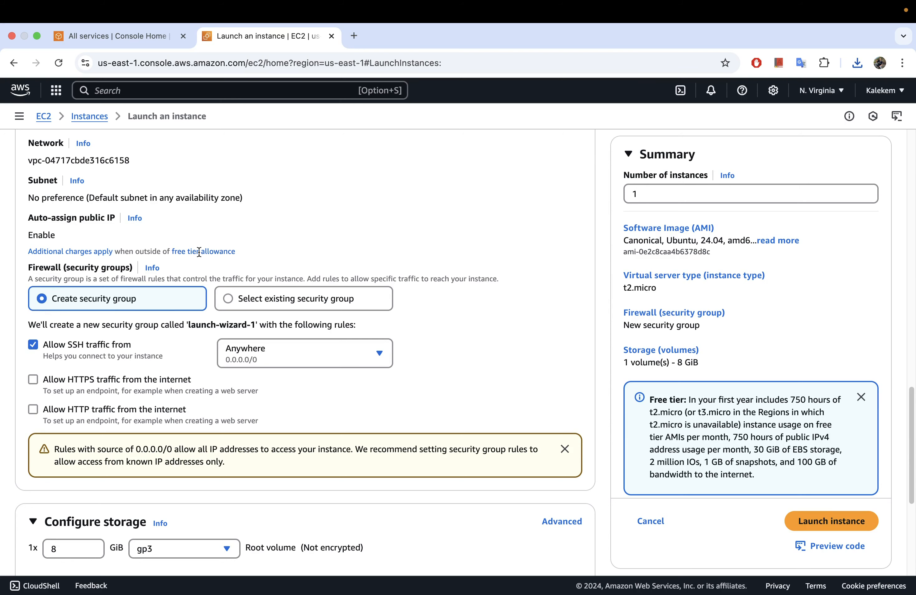
pyautogui.scroll(1, 282, 244)
pyautogui.scroll(1, 282, 248)
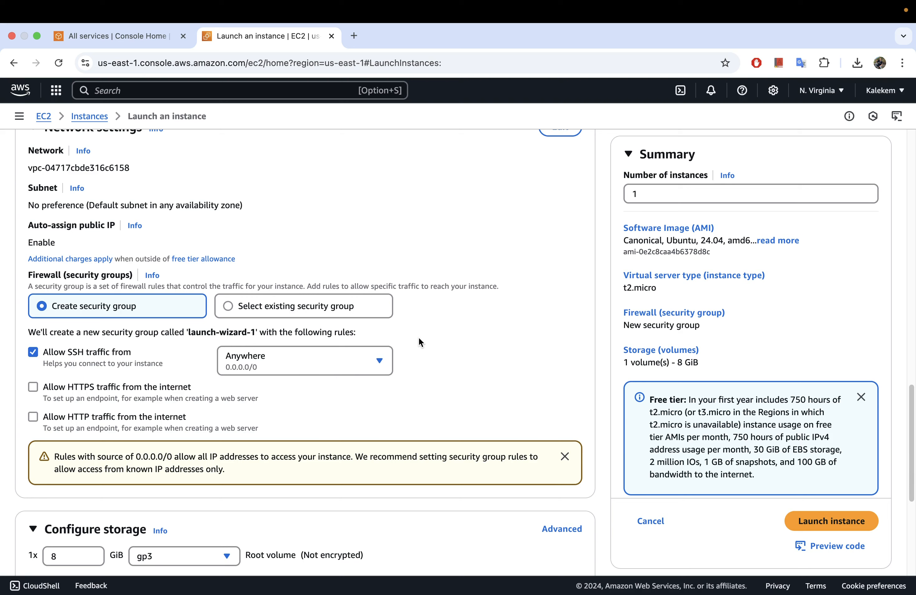
pyautogui.click(314, 366)
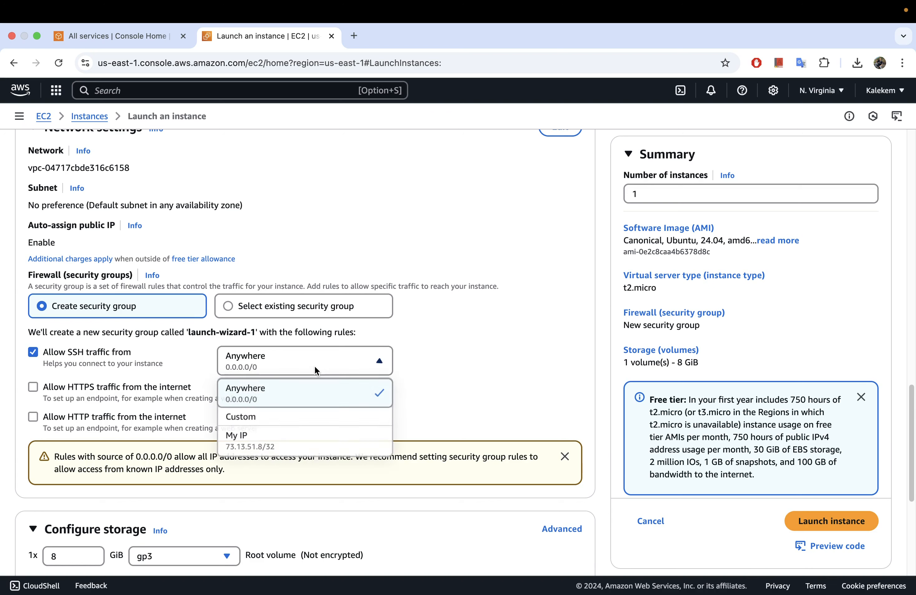
pyautogui.click(275, 441)
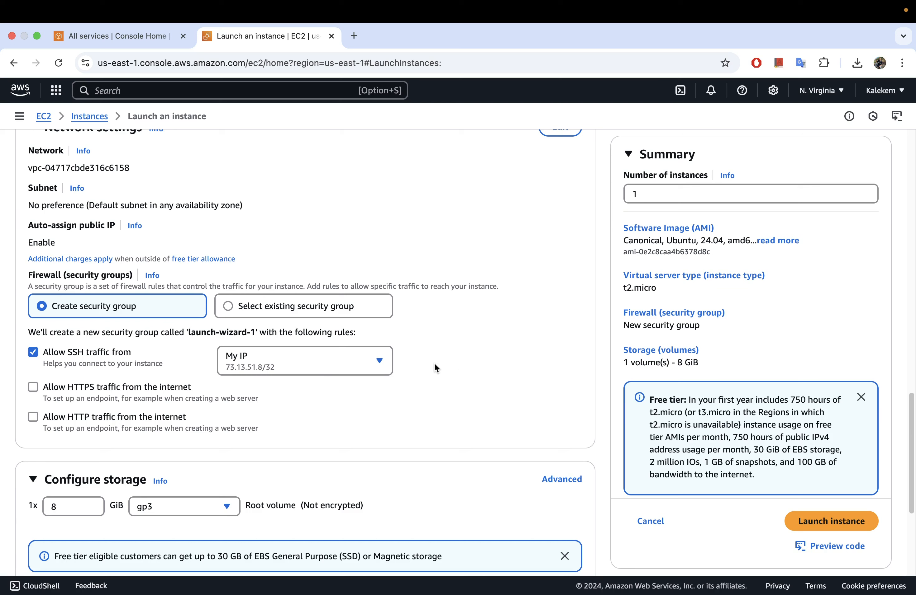
# Try a Custom source for the SSH traffic rule and examine the CIDR blocks it offers
pyautogui.click(303, 368)
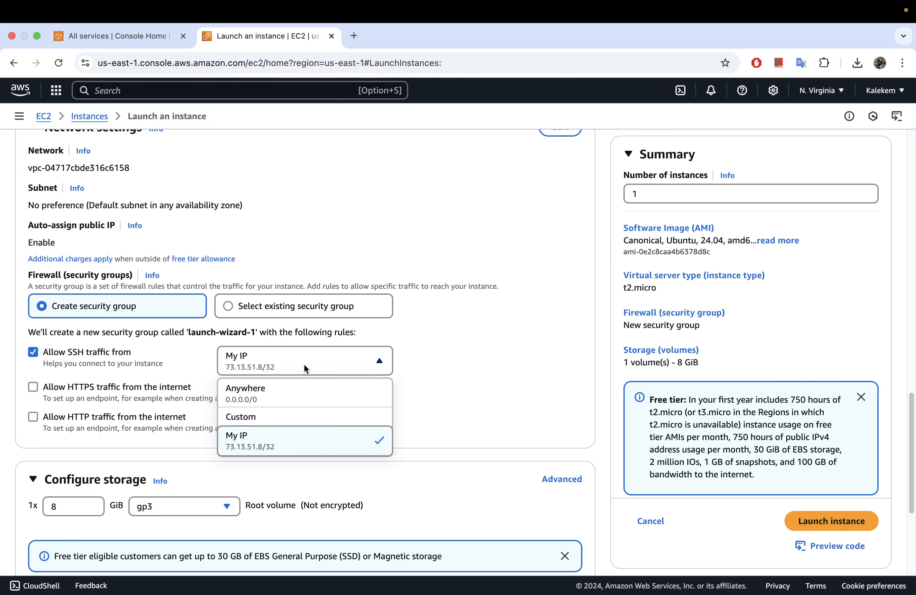
pyautogui.click(267, 417)
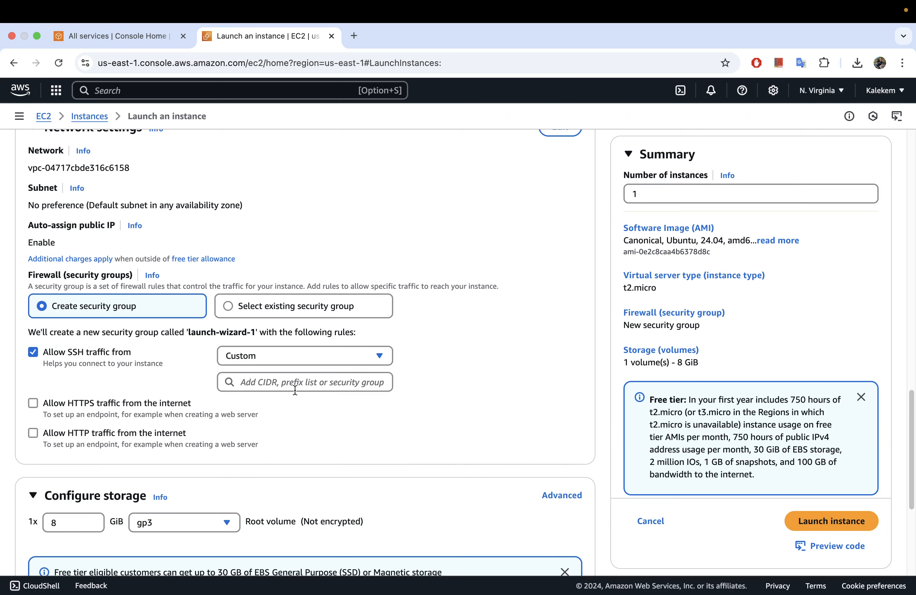
pyautogui.click(301, 380)
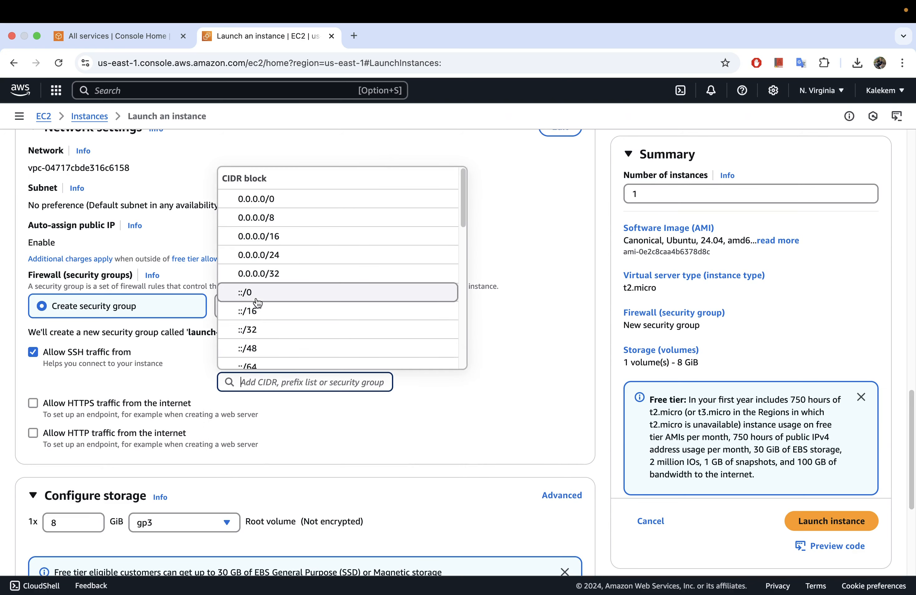
pyautogui.click(432, 404)
pyautogui.click(333, 355)
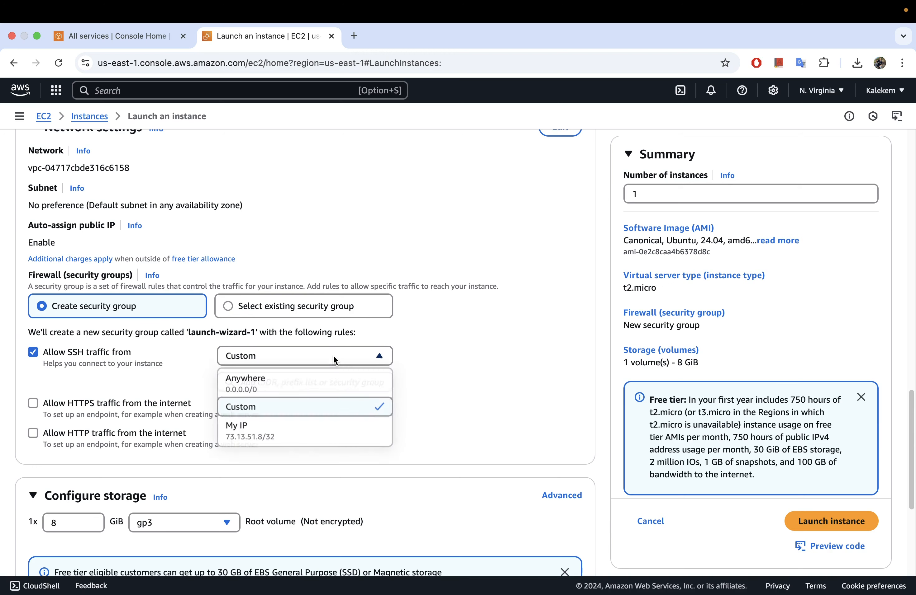
pyautogui.click(181, 389)
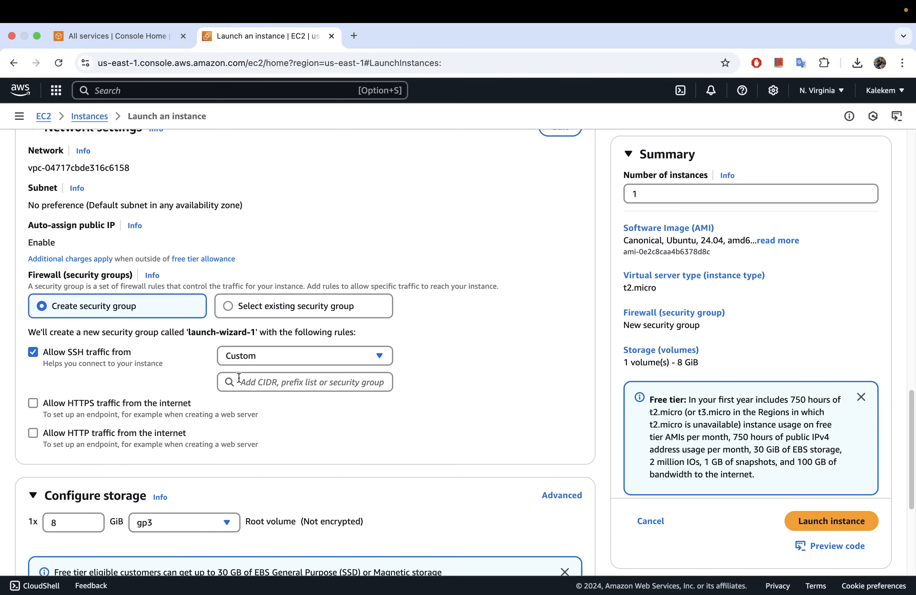
# Examine the existing security groups that could be assigned, then return to creating a new security group
pyautogui.click(271, 306)
pyautogui.click(216, 349)
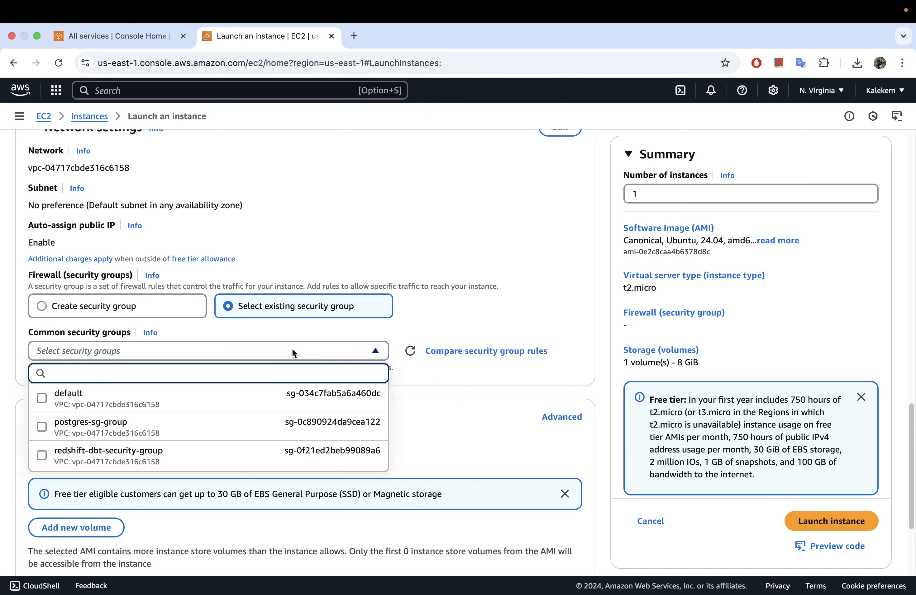
pyautogui.click(125, 306)
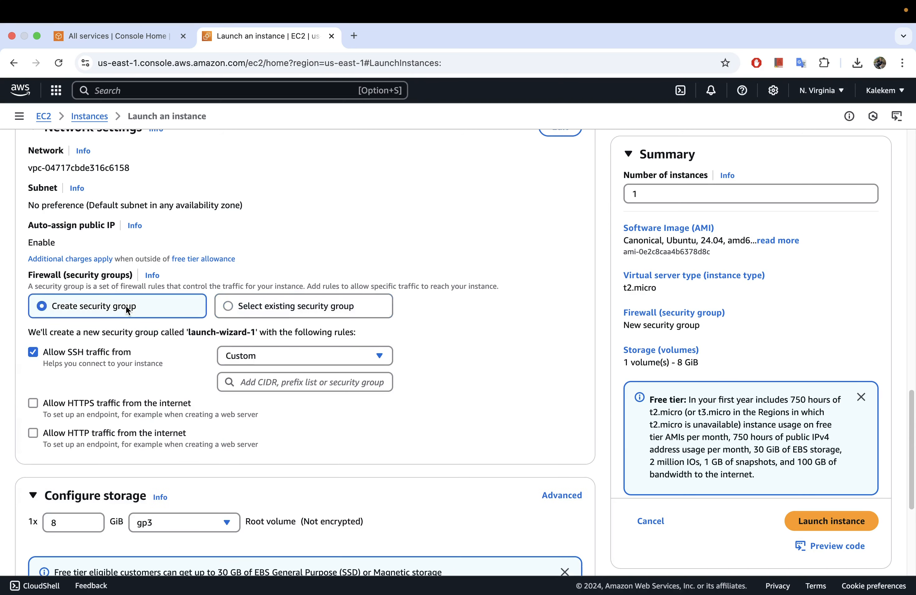
# Set the SSH traffic source back to My IP for the new launch-wizard-1 security group
pyautogui.click(284, 358)
pyautogui.click(260, 433)
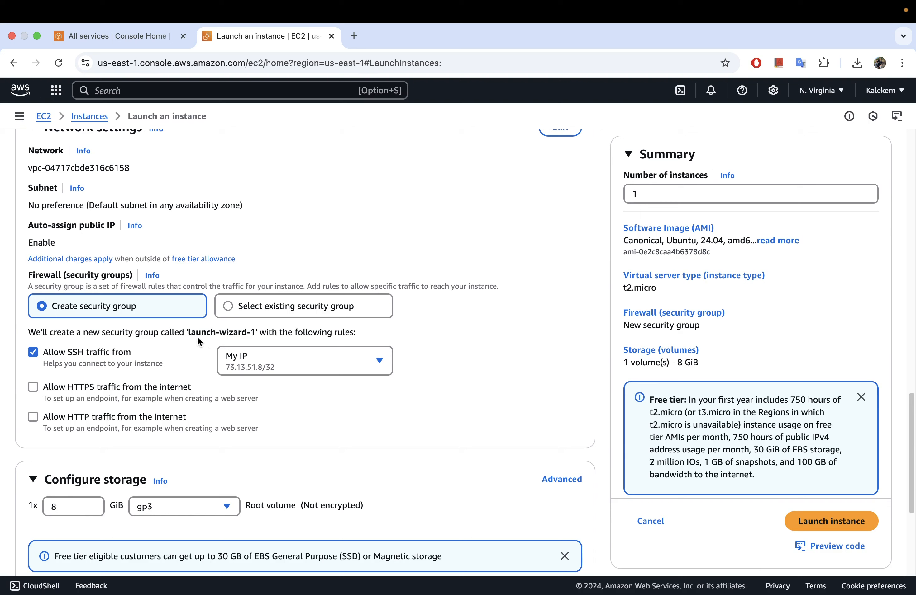
pyautogui.moveTo(188, 332); pyautogui.dragTo(256, 333)
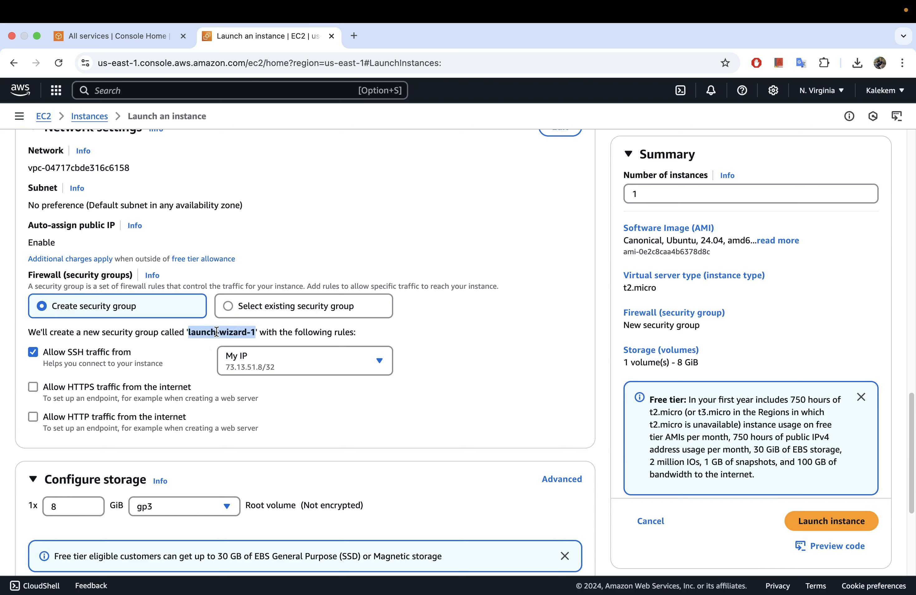
pyautogui.click(202, 378)
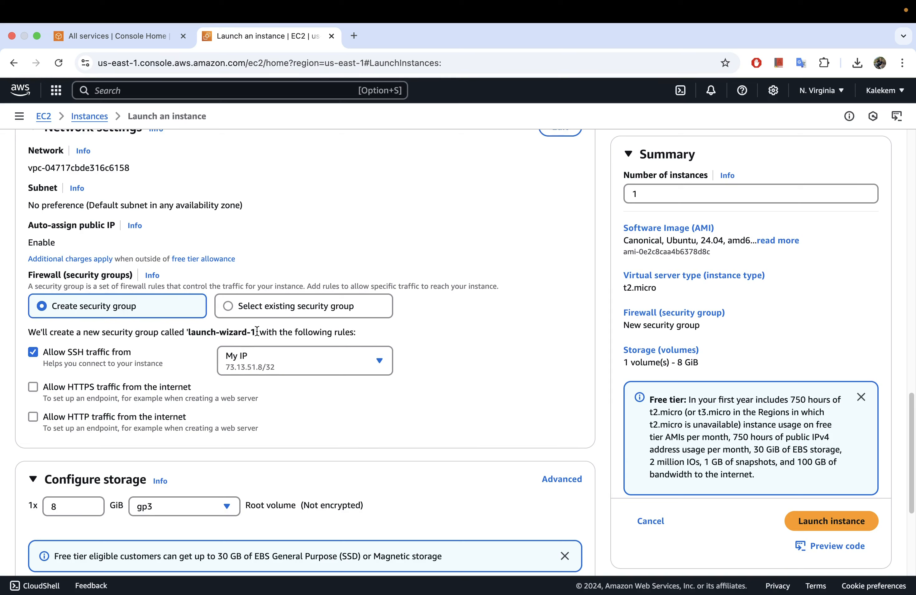
pyautogui.moveTo(258, 332); pyautogui.dragTo(190, 331)
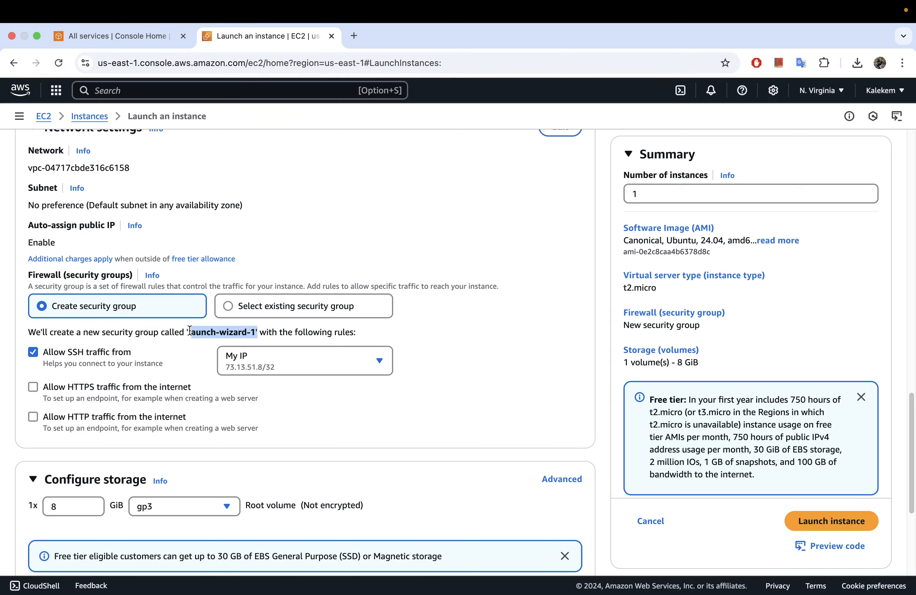
pyautogui.click(190, 346)
# Review the storage configuration and expand the advanced details, reading through them down to the optional user data field
pyautogui.scroll(-2, 189, 374)
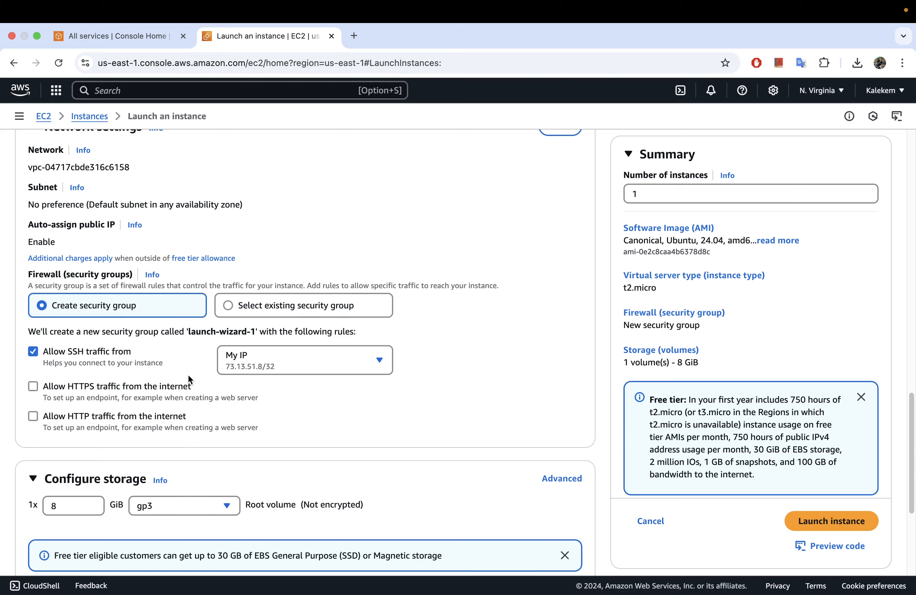
pyautogui.scroll(-3, 189, 377)
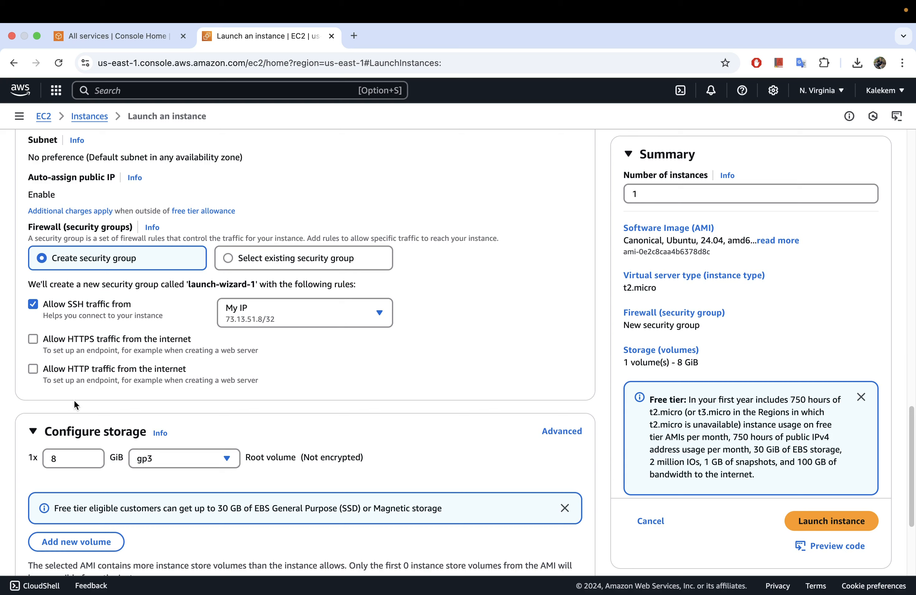
pyautogui.scroll(-5, 136, 369)
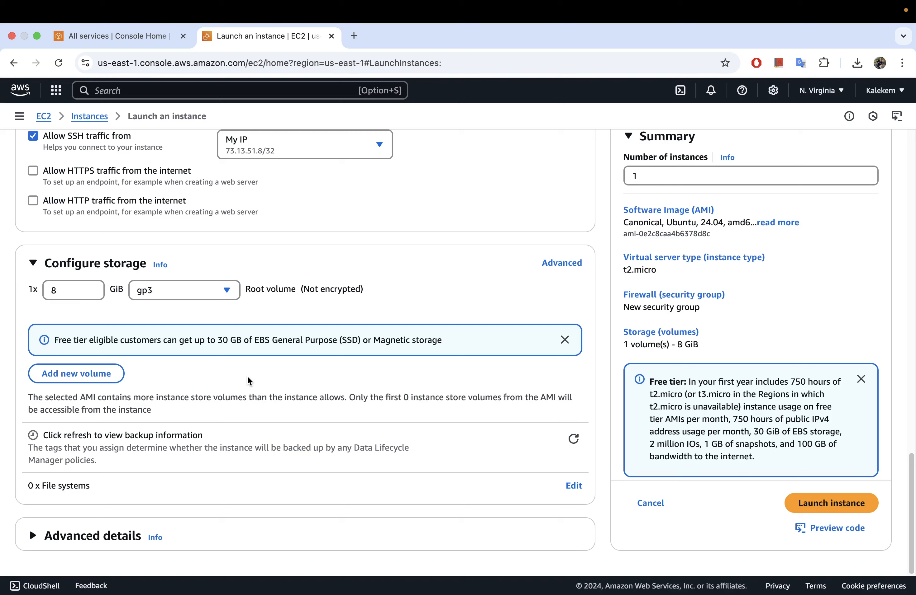
pyautogui.click(36, 536)
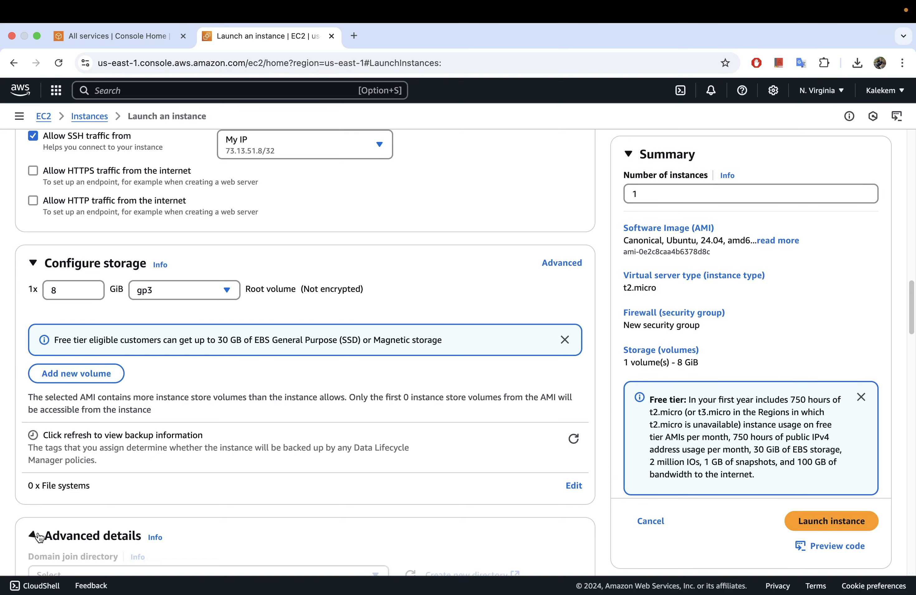
pyautogui.scroll(-5, 151, 457)
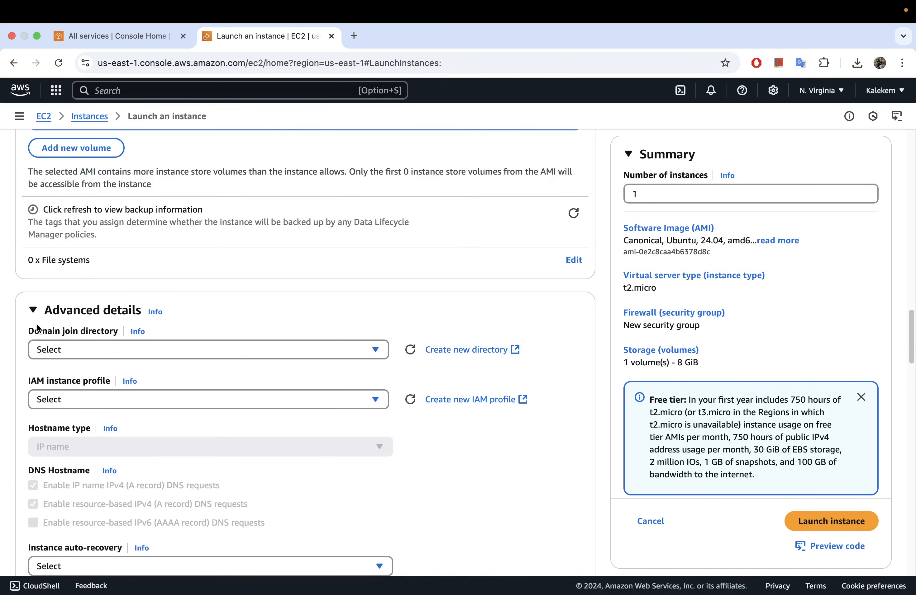
pyautogui.scroll(-10, 126, 406)
pyautogui.scroll(-3, 126, 414)
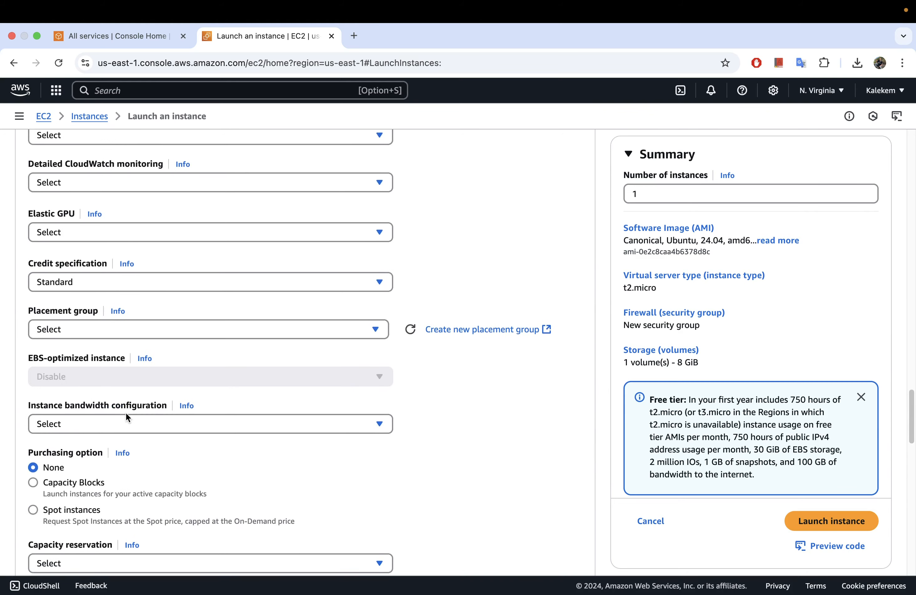
pyautogui.scroll(-10, 125, 413)
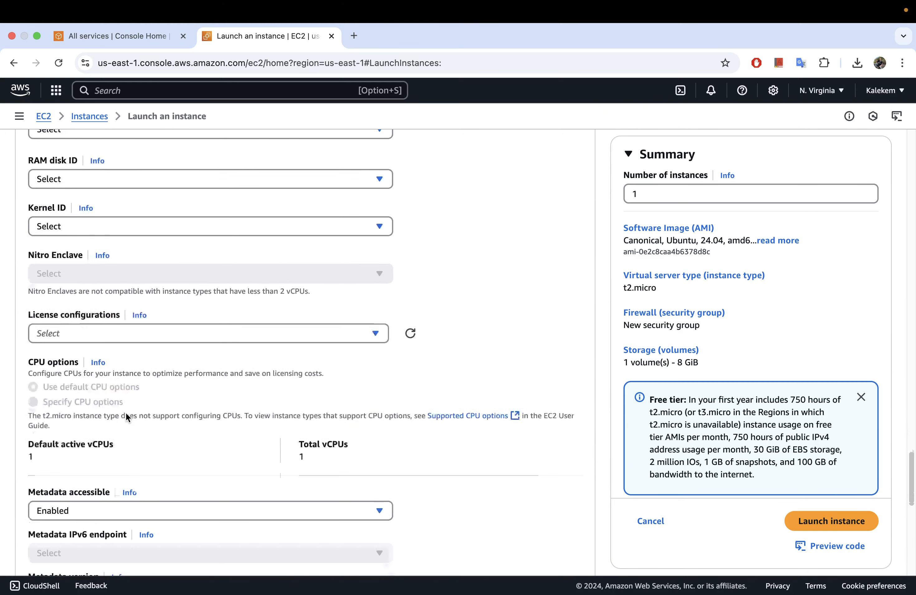
pyautogui.scroll(-6, 126, 413)
pyautogui.scroll(-5, 125, 413)
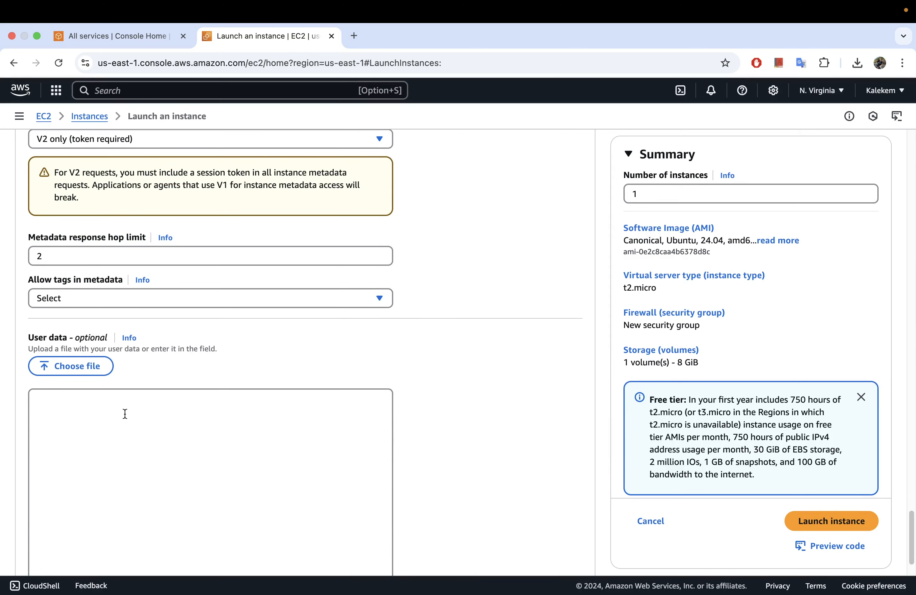
pyautogui.scroll(-2, 125, 414)
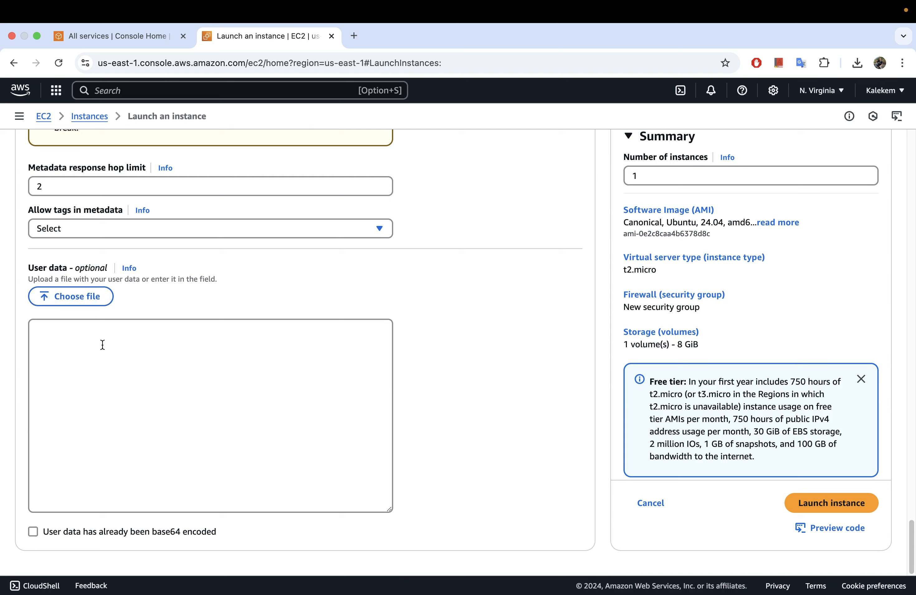
pyautogui.click(147, 373)
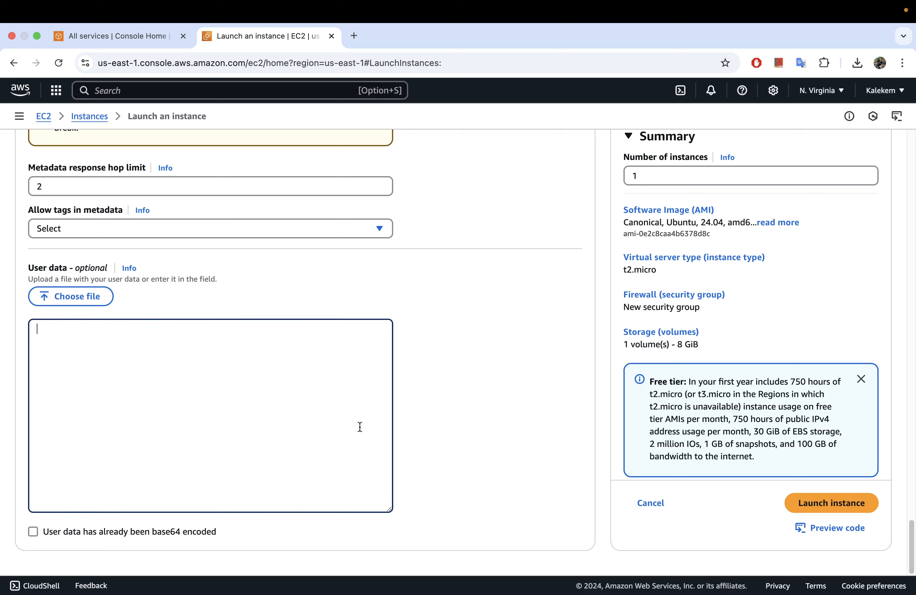
pyautogui.scroll(3, 241, 368)
pyautogui.scroll(-3, 241, 370)
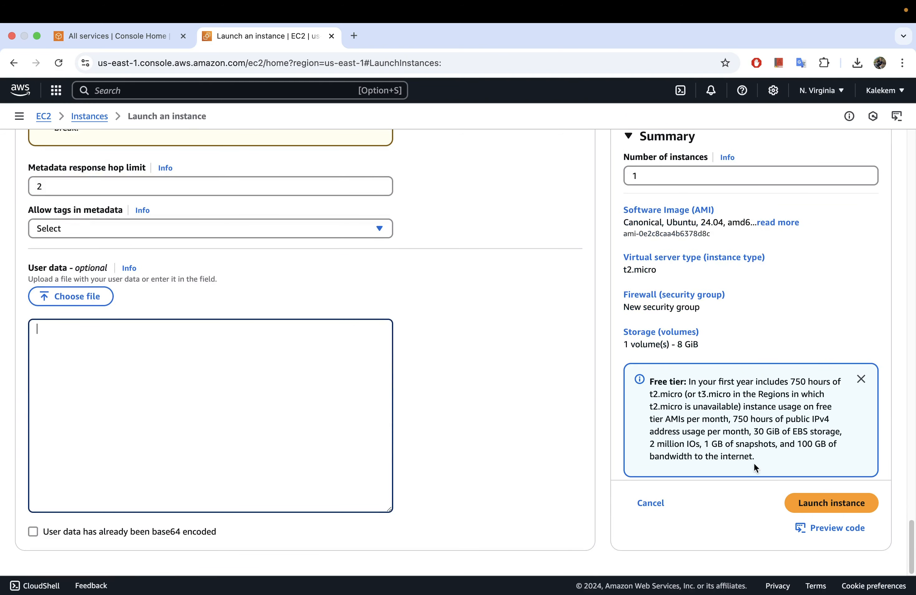
# Launch the instance and open its instance ID link in a new browser tab
pyautogui.click(831, 504)
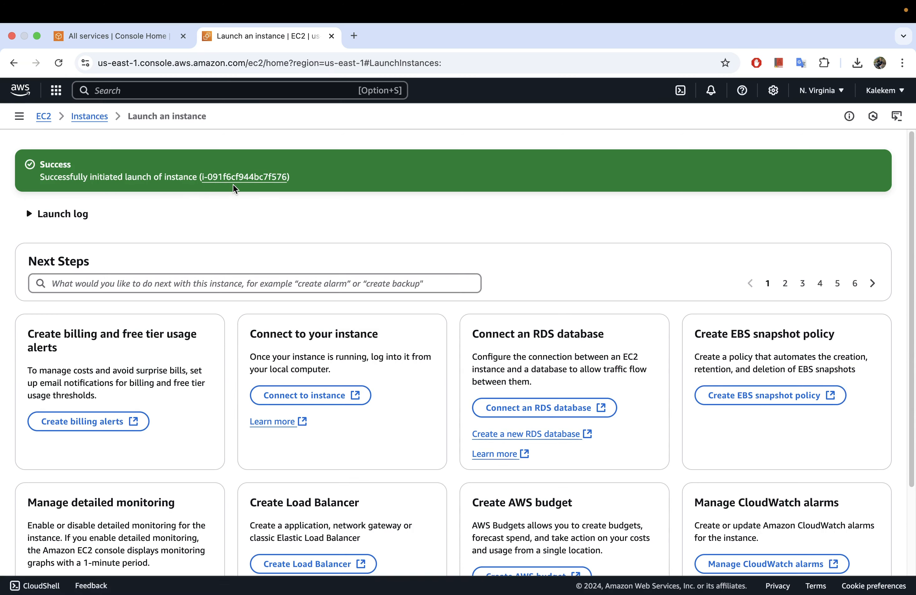
pyautogui.rightClick(253, 180)
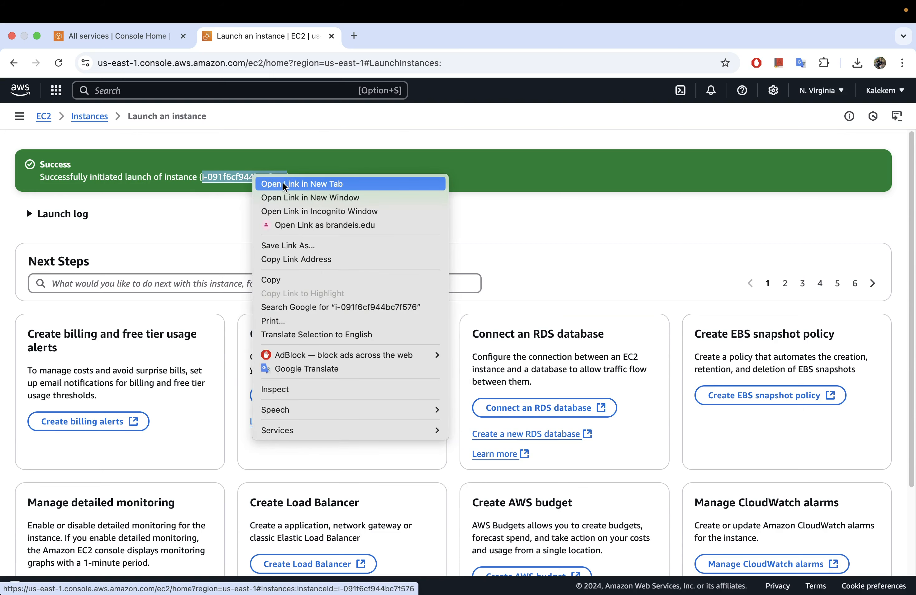
pyautogui.click(270, 184)
pyautogui.click(379, 37)
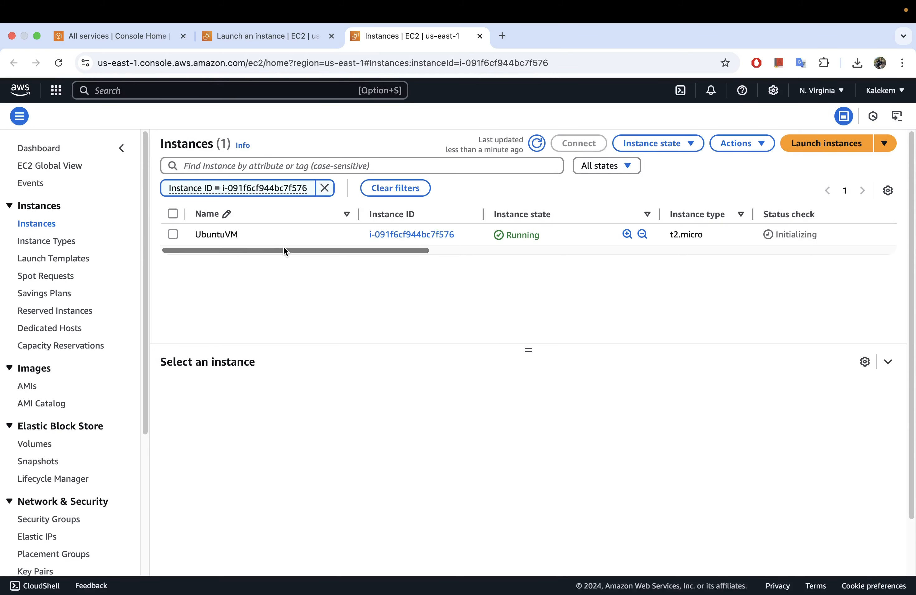
# Examine the UbuntuVM instance's state, type, status check, availability zone and public address columns in the instances list
pyautogui.moveTo(277, 247); pyautogui.dragTo(174, 237)
pyautogui.moveTo(385, 249); pyautogui.dragTo(524, 262)
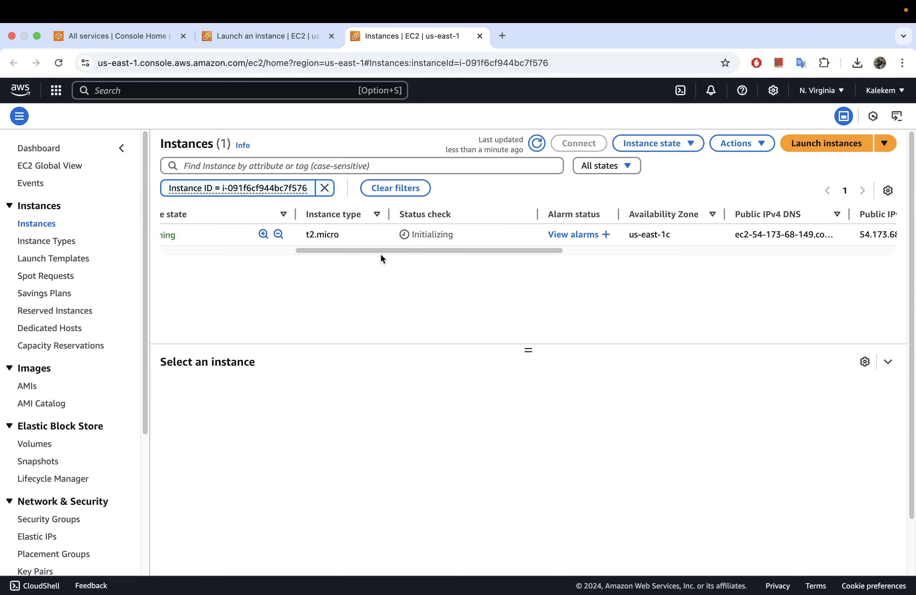
pyautogui.moveTo(371, 249); pyautogui.dragTo(268, 249)
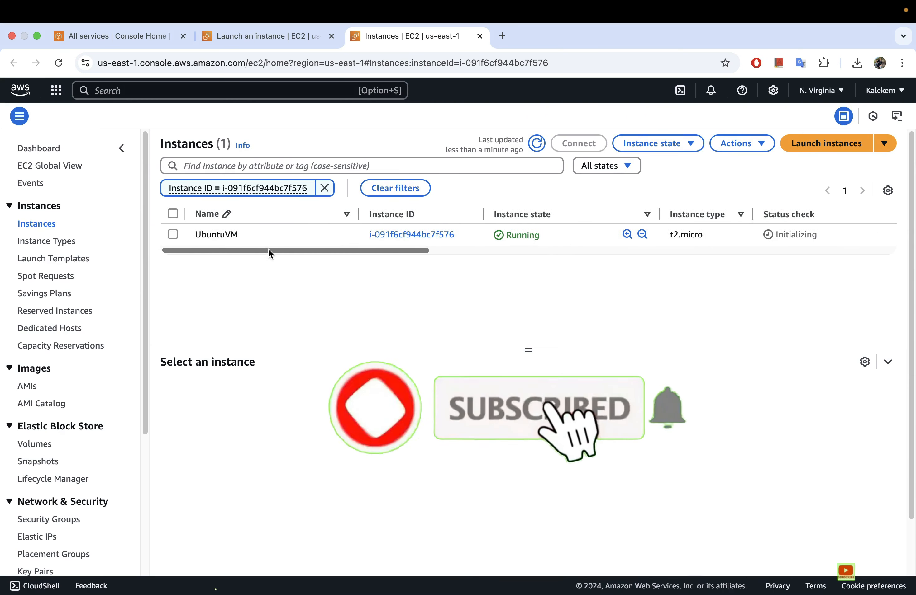
# Open the UbuntuVM instance's summary page and examine its hostname, public IPv4 address and public IPv4 DNS name
pyautogui.click(411, 235)
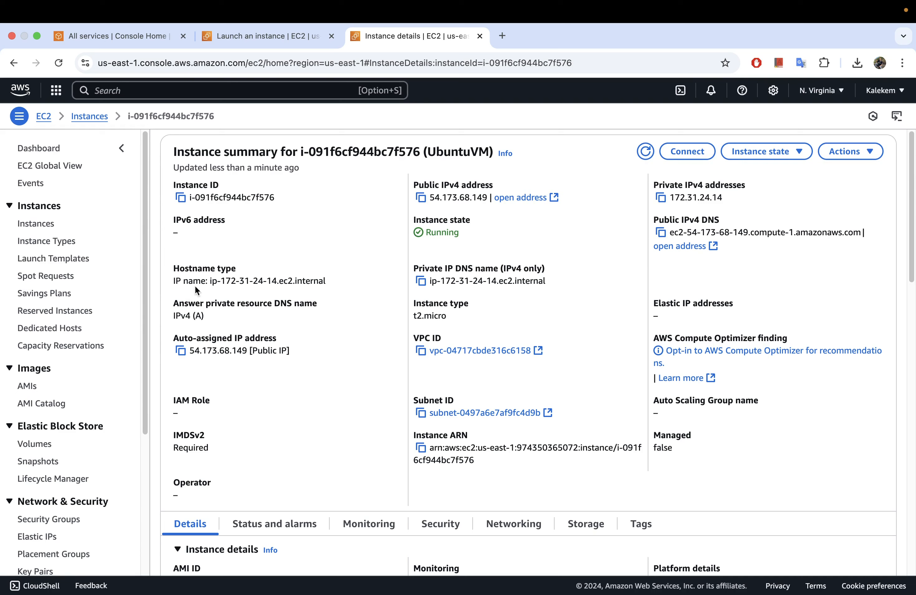
pyautogui.moveTo(213, 281); pyautogui.dragTo(336, 286)
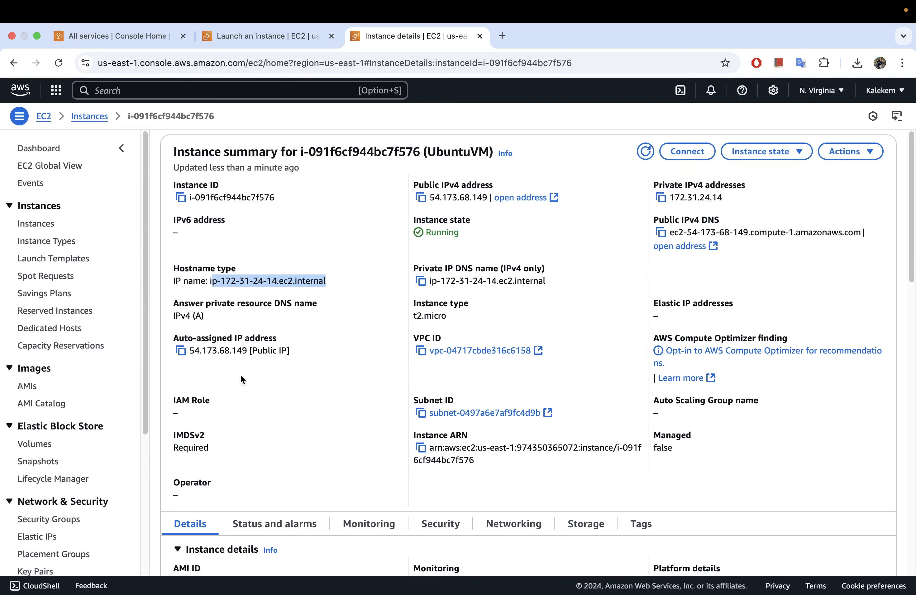
pyautogui.click(528, 222)
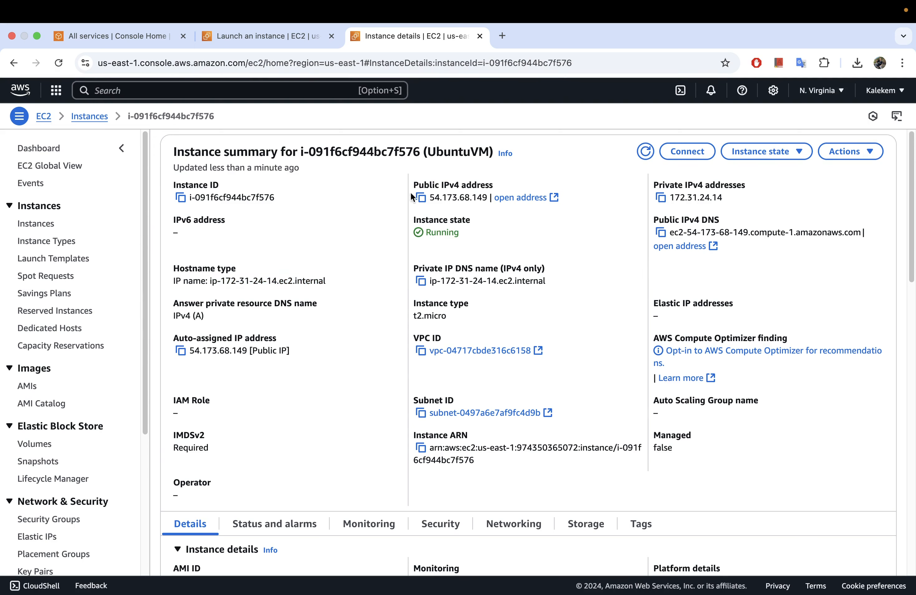
pyautogui.click(425, 201)
pyautogui.click(427, 201)
pyautogui.click(421, 201)
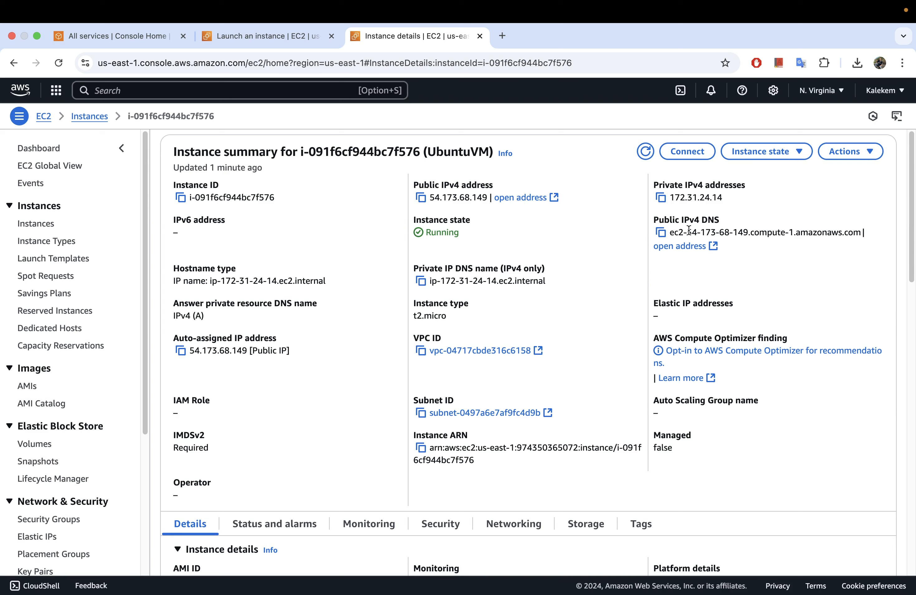
pyautogui.moveTo(689, 232); pyautogui.dragTo(745, 230)
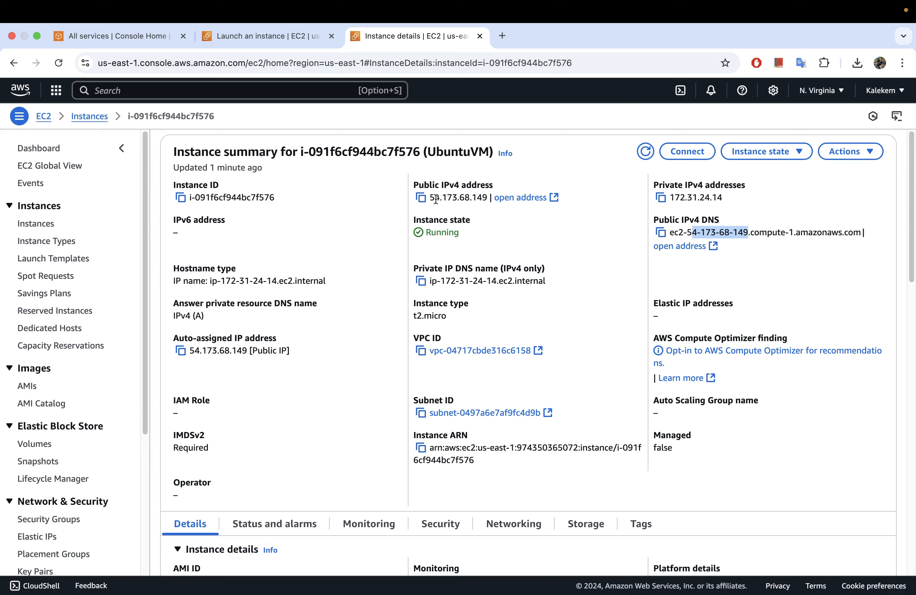
pyautogui.moveTo(430, 198); pyautogui.dragTo(486, 192)
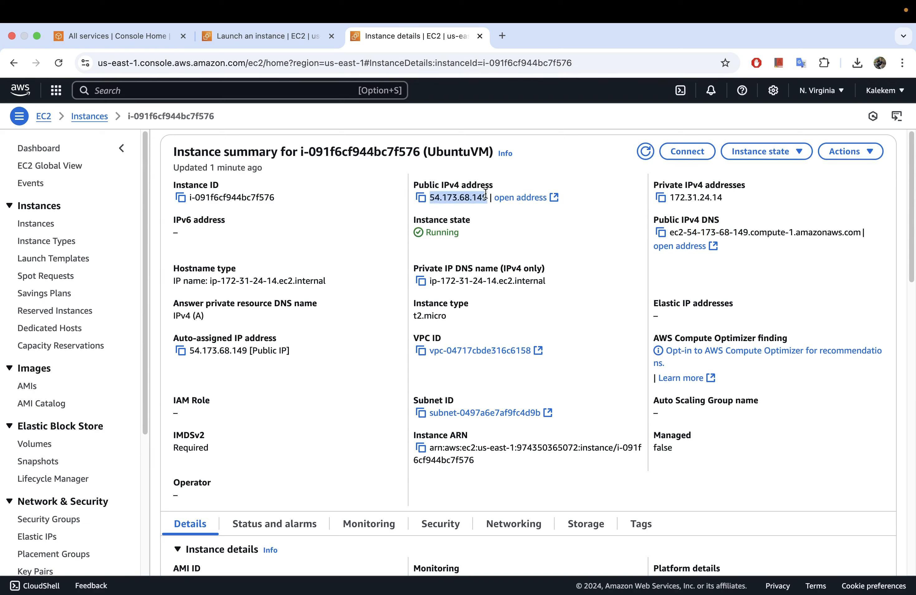
pyautogui.click(803, 252)
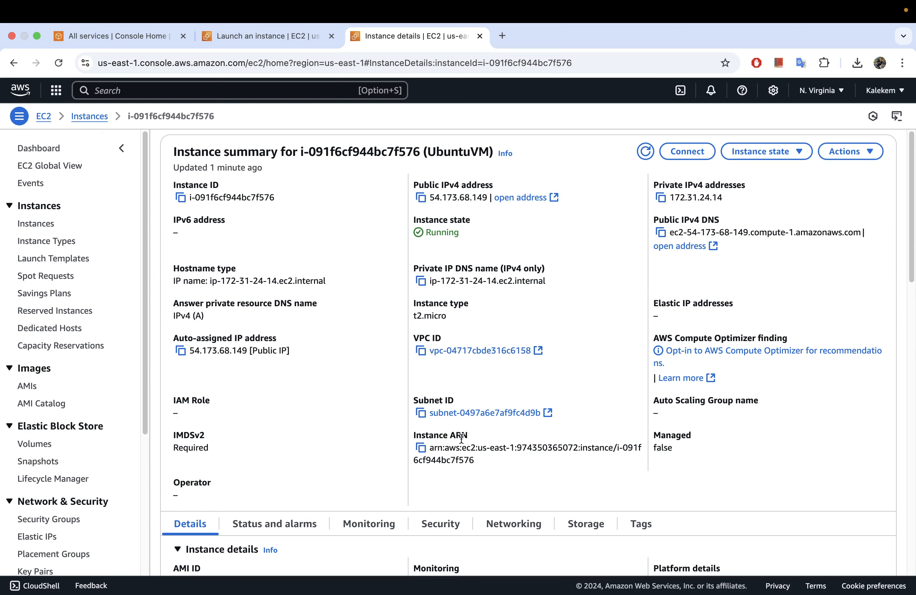
# View the instance's security details and open its launch-wizard-1 security group in a new browser tab
pyautogui.scroll(-5, 569, 414)
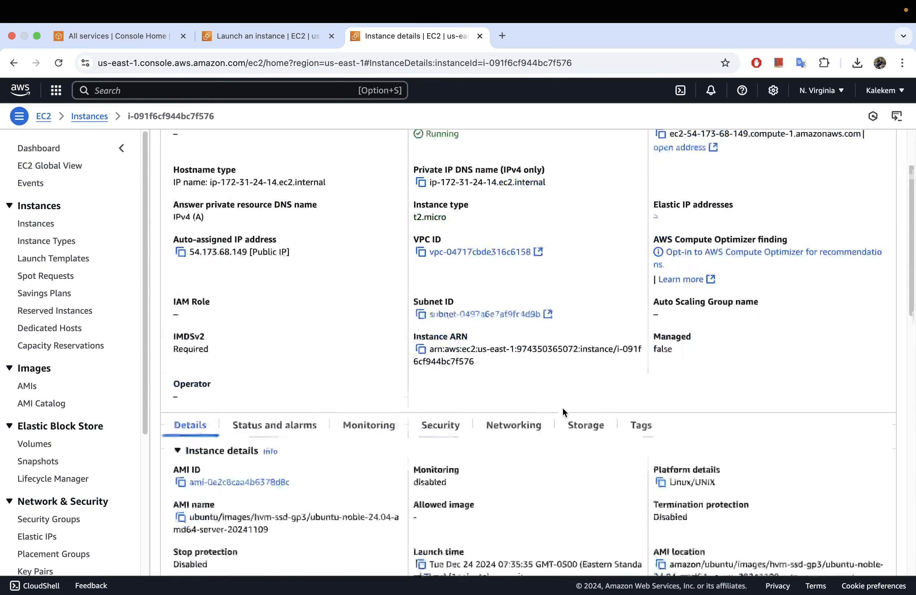
pyautogui.scroll(-3, 563, 407)
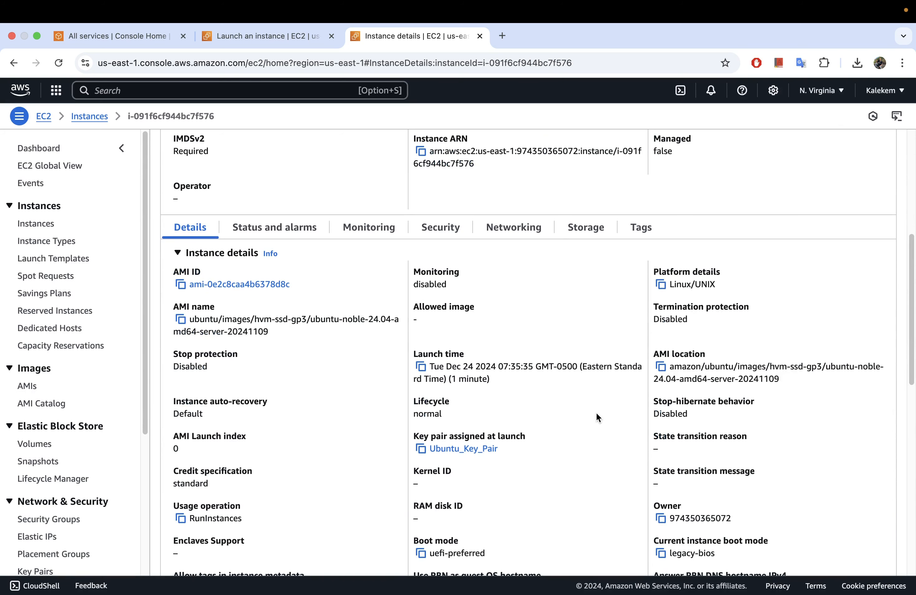
pyautogui.click(440, 228)
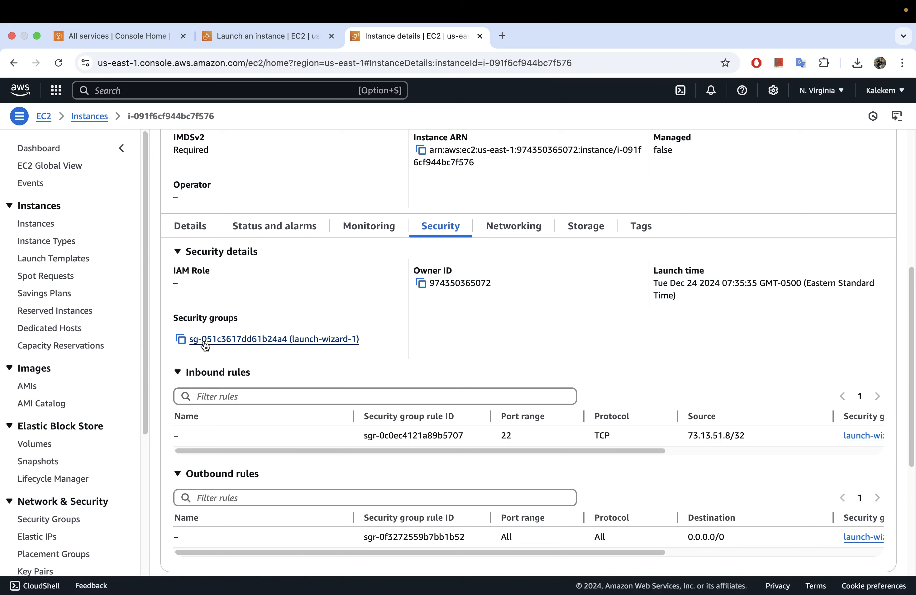
pyautogui.rightClick(214, 342)
pyautogui.click(263, 390)
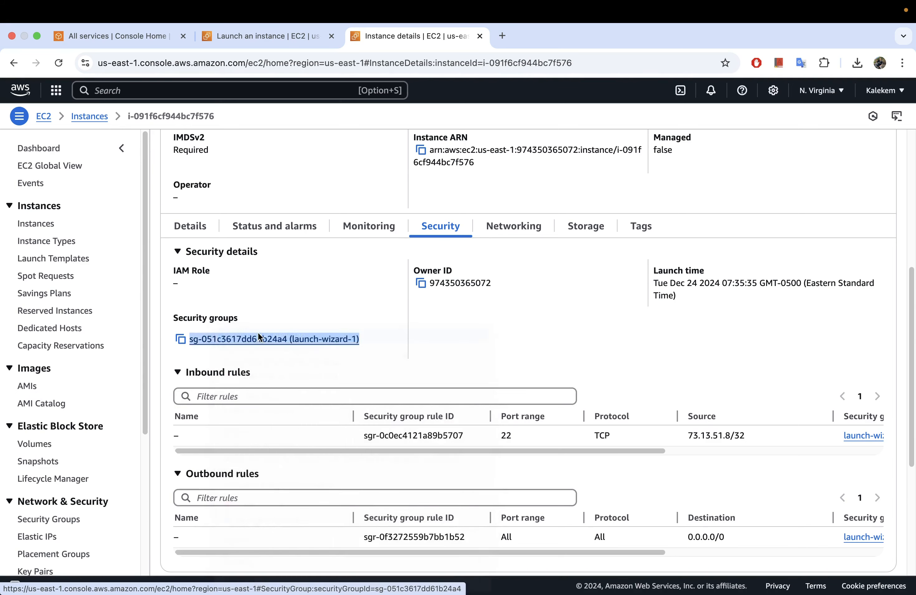
pyautogui.click(524, 39)
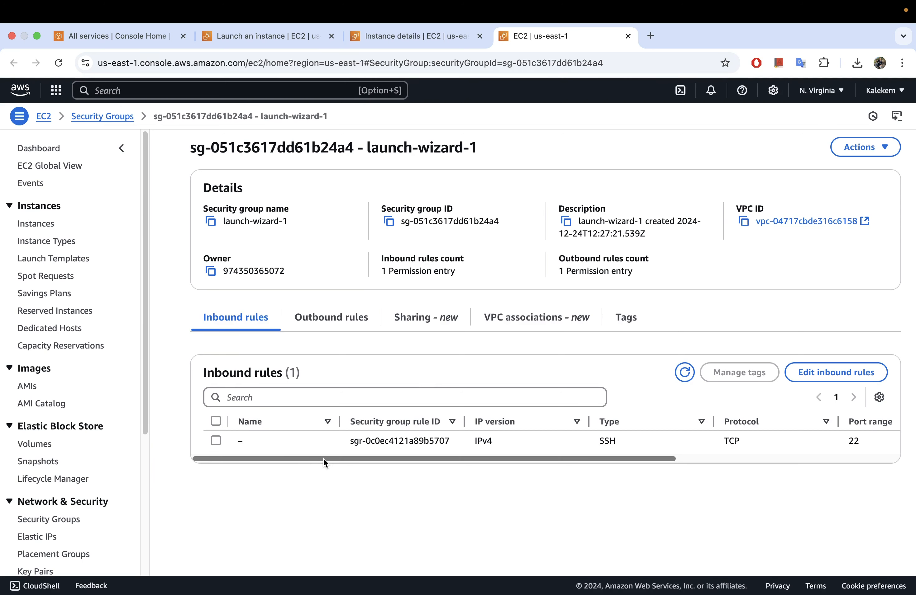
# Examine the security group's inbound rule across all columns, including its type, protocol, port range and source
pyautogui.moveTo(320, 456); pyautogui.dragTo(390, 441)
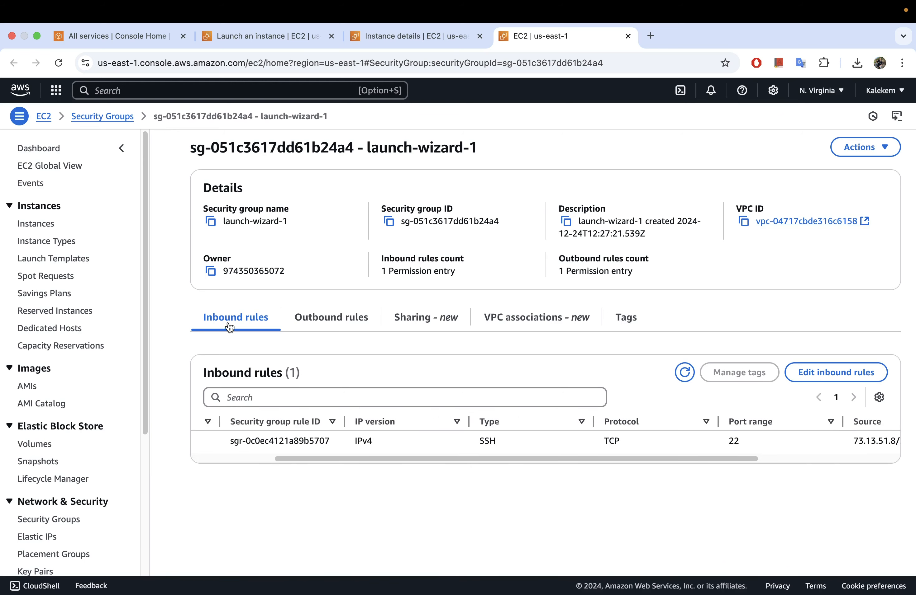
pyautogui.moveTo(489, 457); pyautogui.dragTo(645, 457)
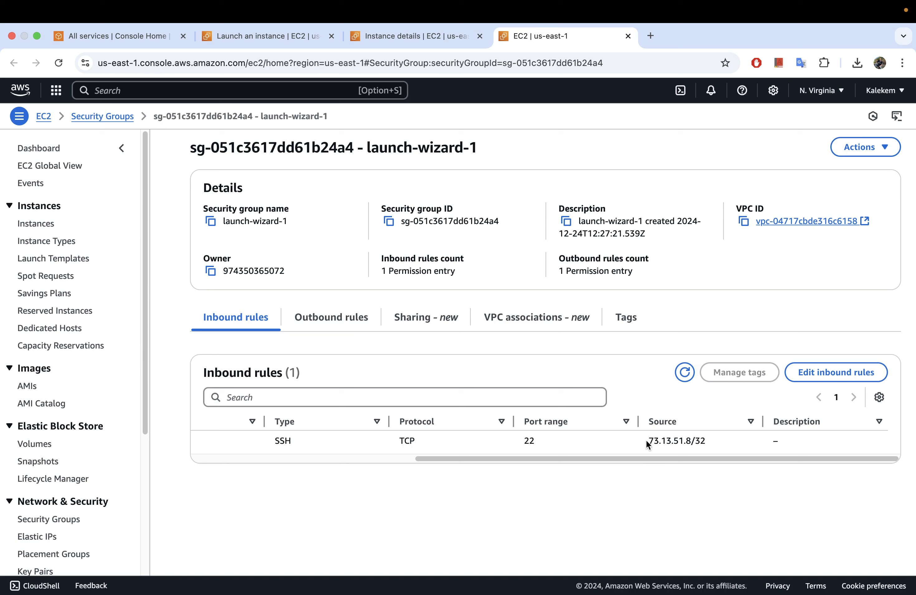
pyautogui.moveTo(649, 443); pyautogui.dragTo(584, 477)
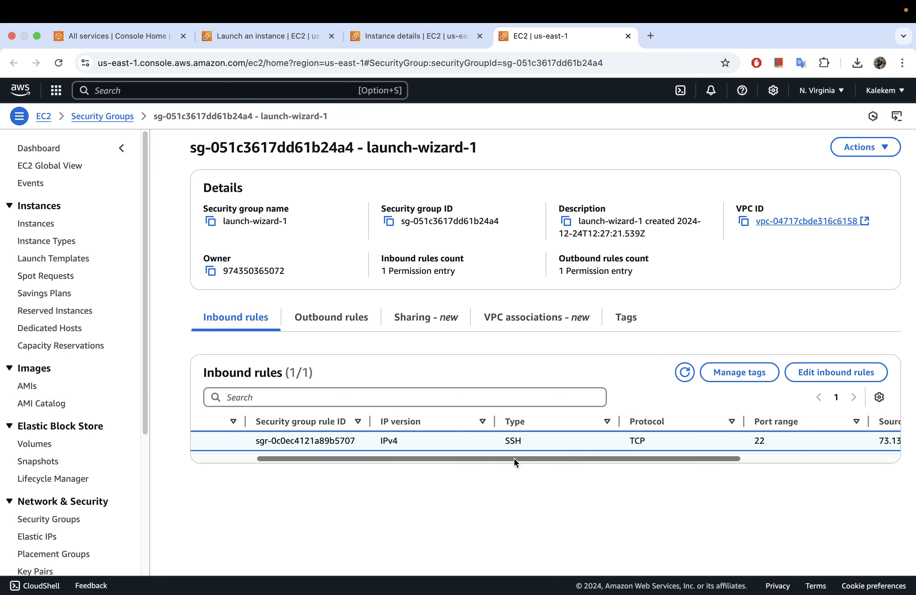
pyautogui.moveTo(514, 458); pyautogui.dragTo(452, 453)
pyautogui.moveTo(371, 459); pyautogui.dragTo(727, 472)
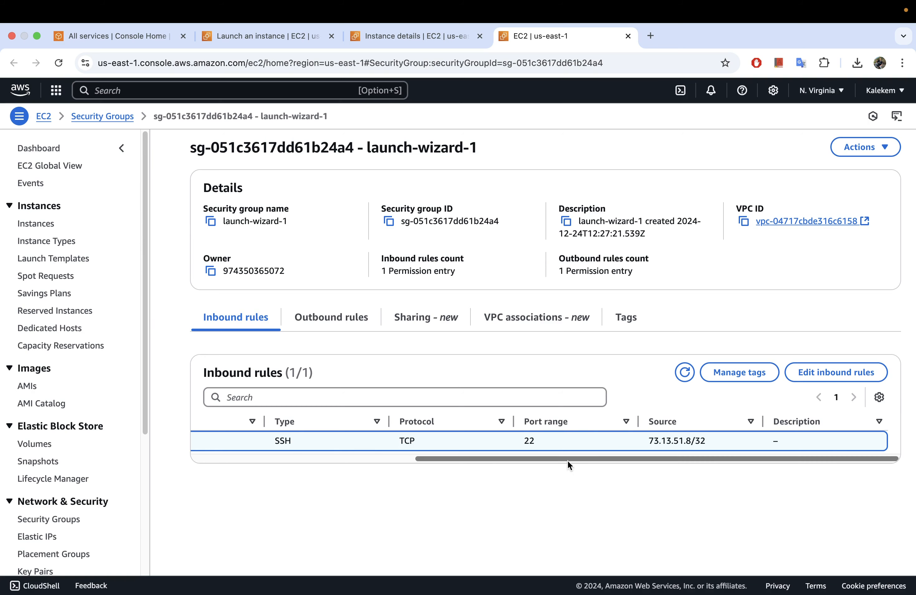
pyautogui.moveTo(585, 461); pyautogui.dragTo(297, 448)
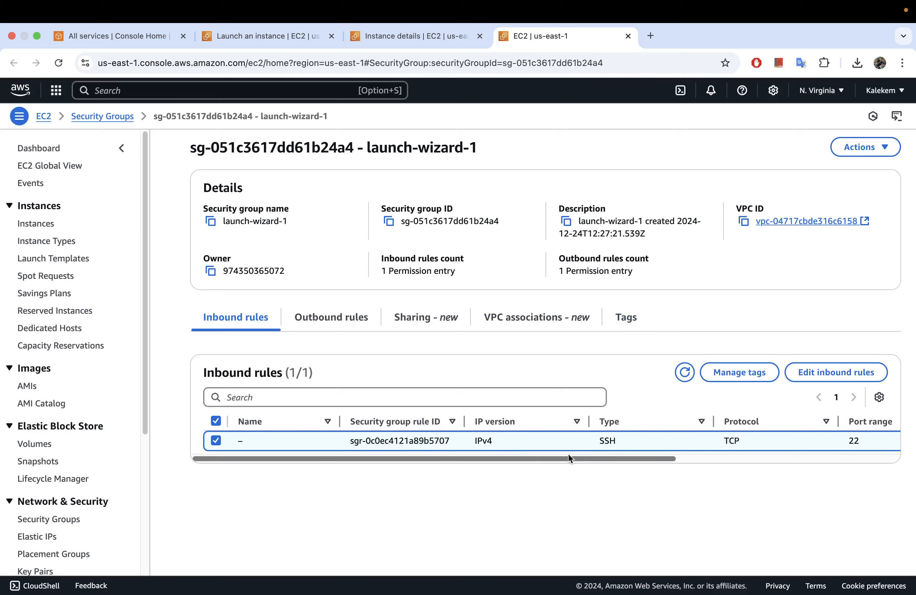
pyautogui.moveTo(565, 458)
pyautogui.mouseDown()
pyautogui.moveTo(876, 471)
pyautogui.moveTo(538, 452)
pyautogui.mouseUp()
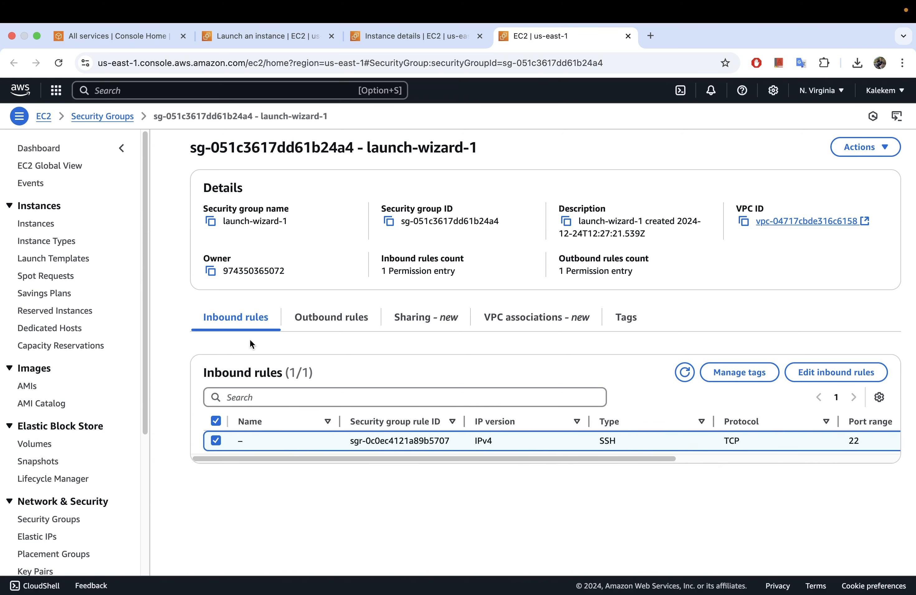
pyautogui.moveTo(315, 458)
pyautogui.mouseDown()
pyautogui.moveTo(633, 453)
pyautogui.moveTo(304, 453)
pyautogui.mouseUp()
pyautogui.moveTo(477, 459); pyautogui.dragTo(400, 460)
pyautogui.moveTo(342, 458); pyautogui.dragTo(602, 469)
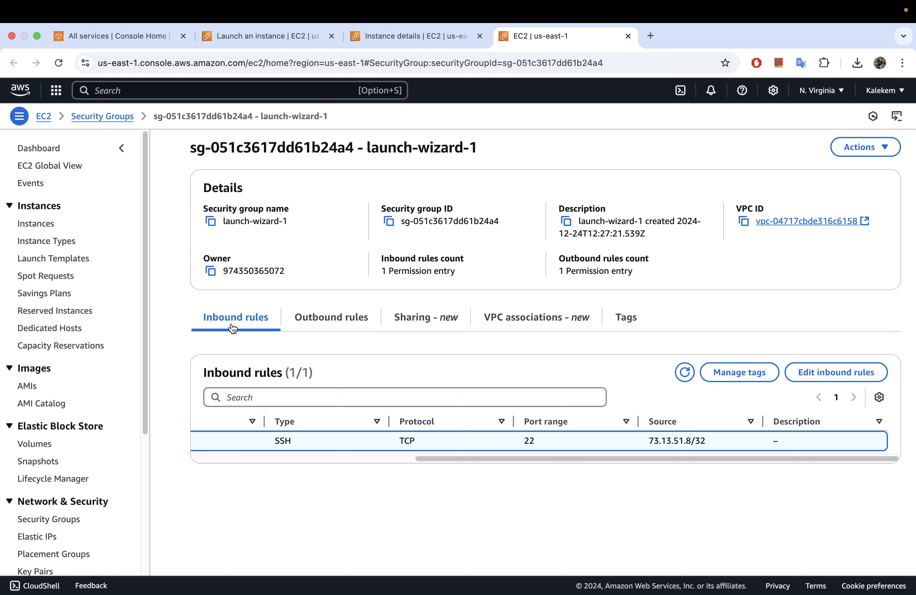
# Edit the security group's inbound rules, adding a second rule of type All TCP and opening its source options
pyautogui.click(844, 374)
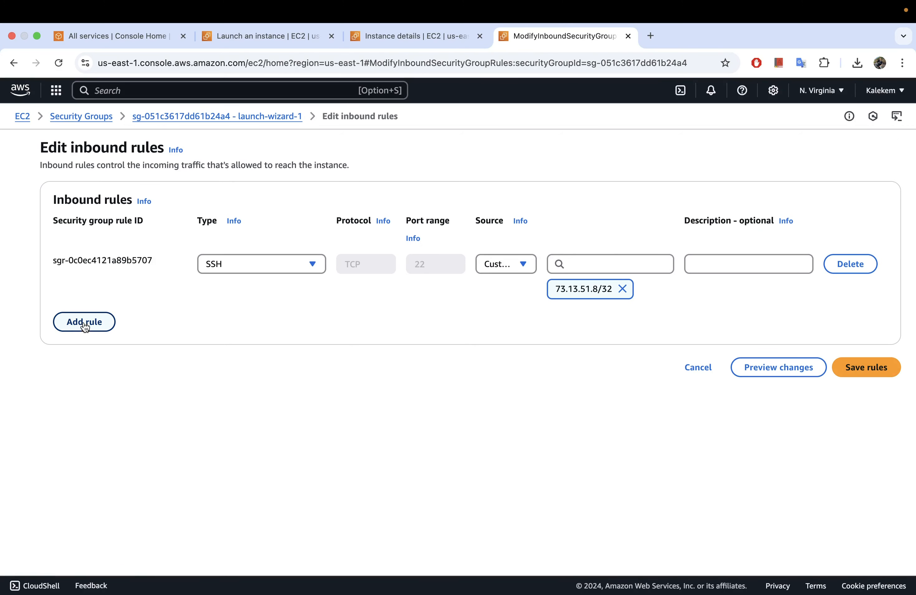
pyautogui.click(83, 323)
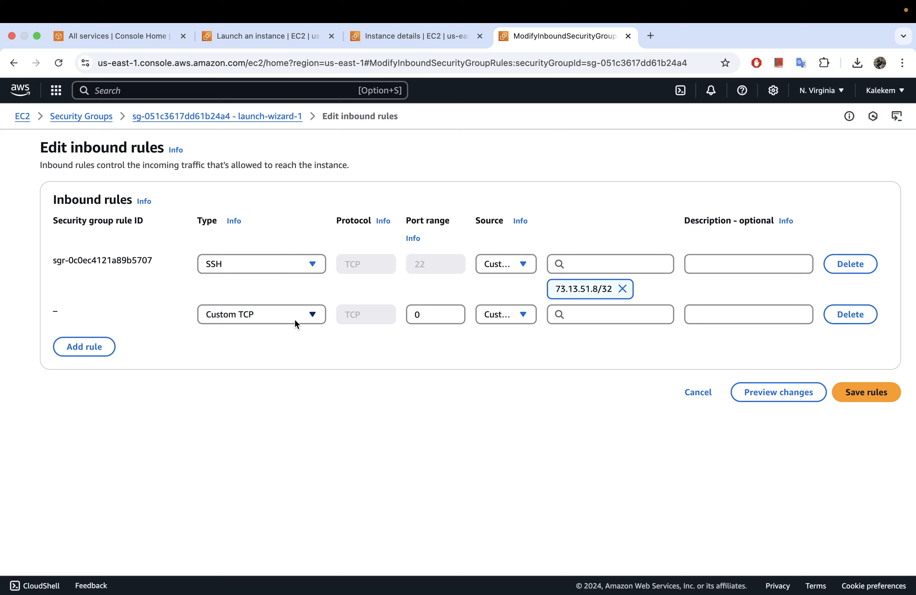
pyautogui.click(288, 313)
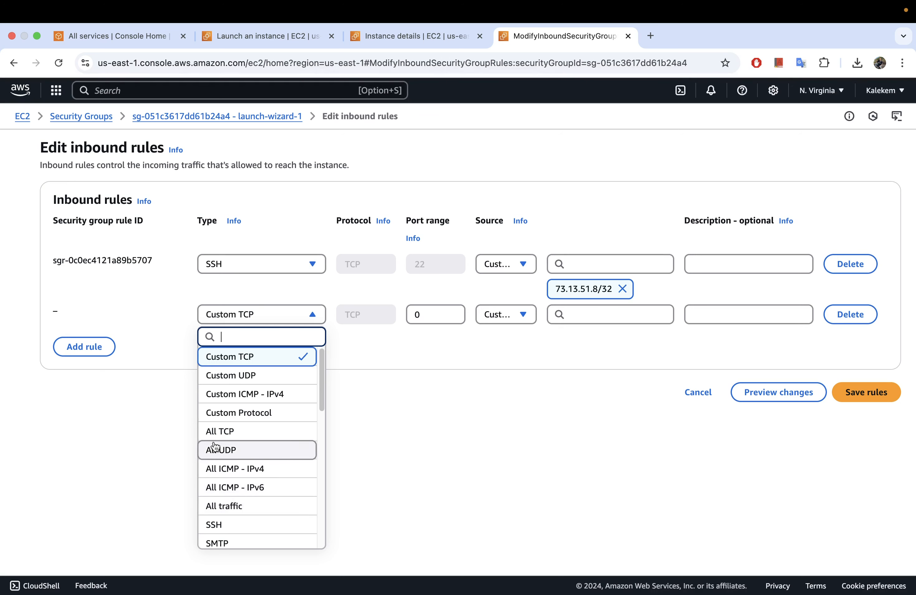
pyautogui.click(233, 433)
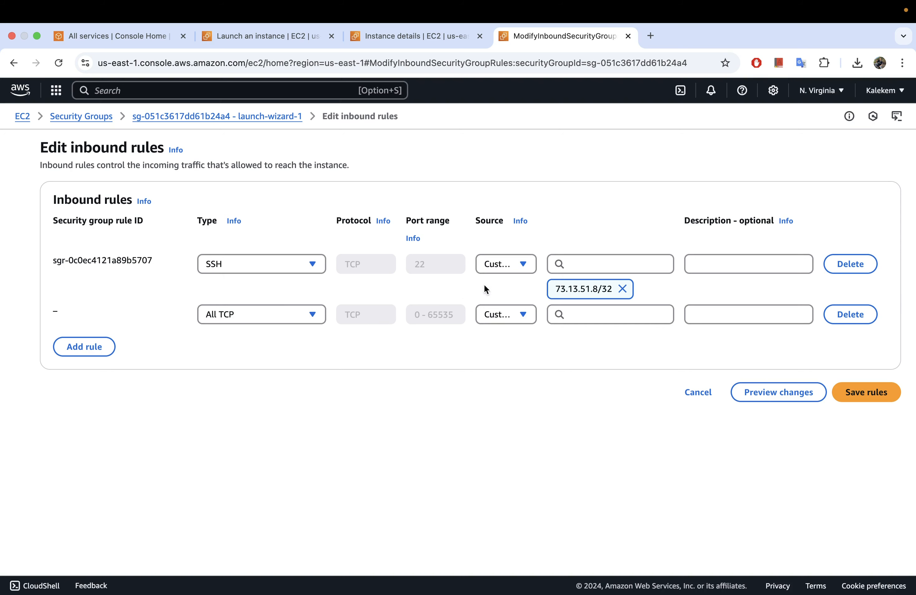
pyautogui.click(520, 315)
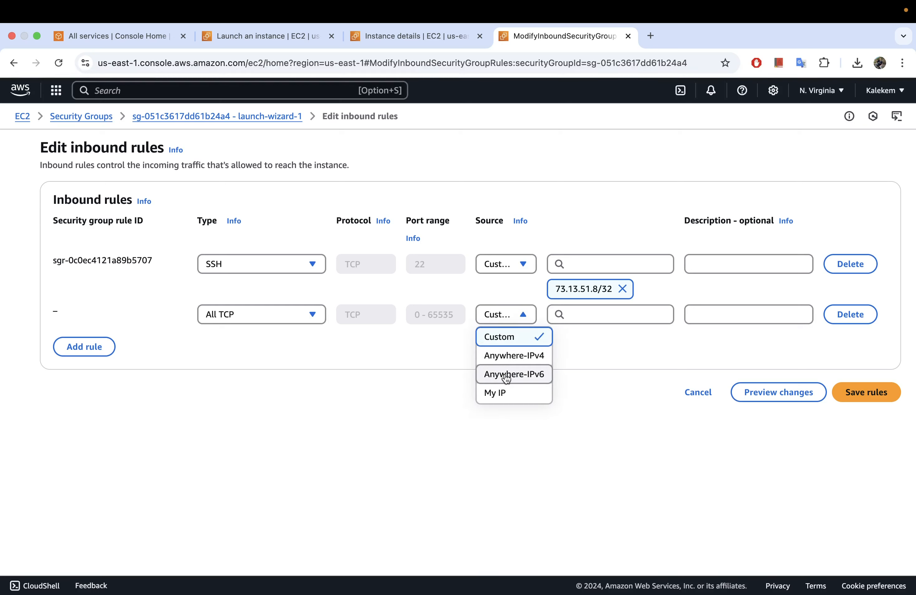